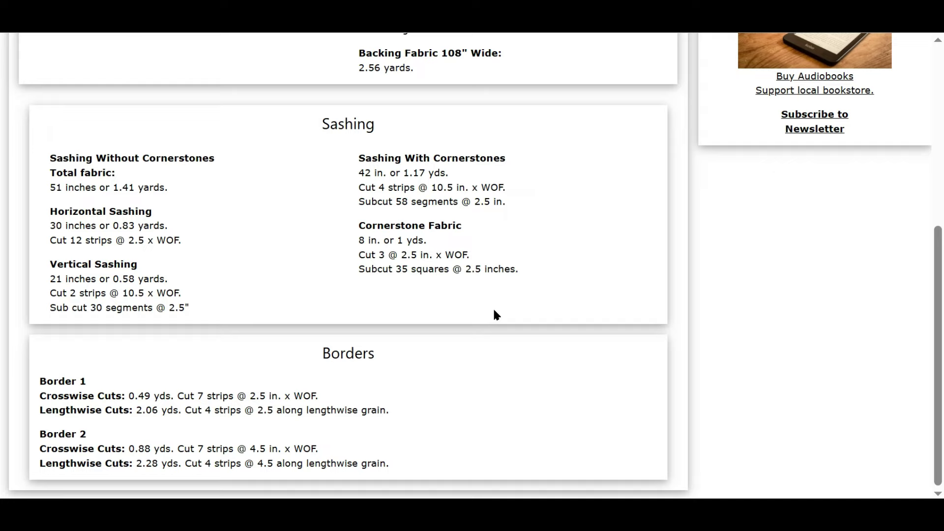
# Scroll up to the Happy Quilt's Quilt Information section: 62 x 86, 24 ten-inch blocks.
pyautogui.scroll(5, 493, 314)
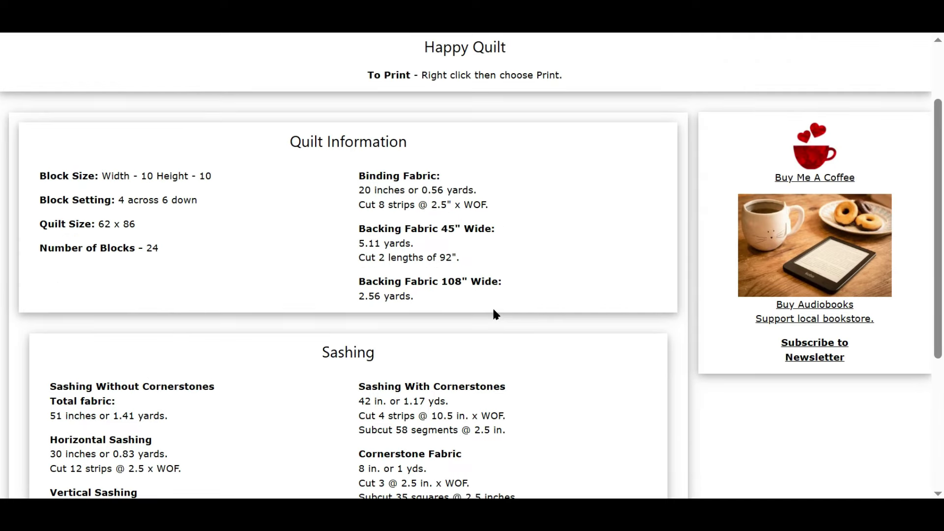
pyautogui.rightClick(535, 220)
pyautogui.click(559, 181)
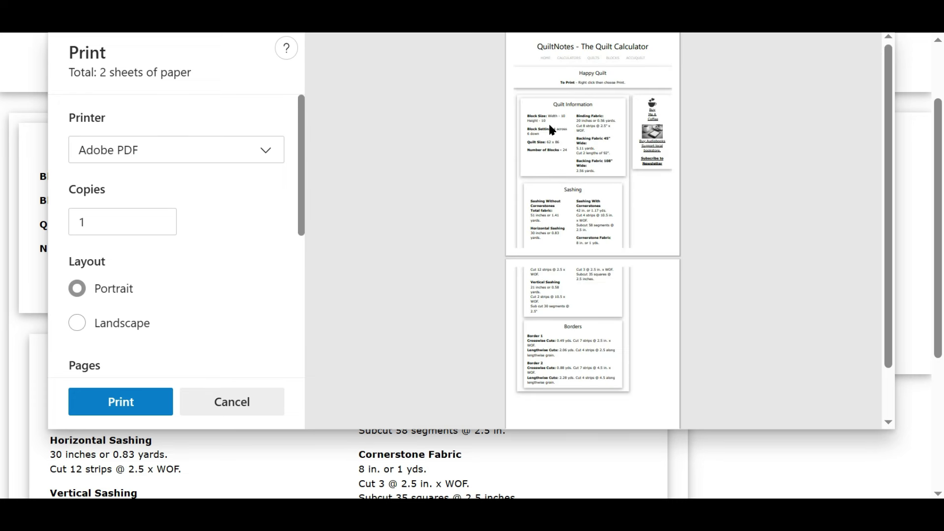
pyautogui.moveTo(302, 233); pyautogui.dragTo(306, 383)
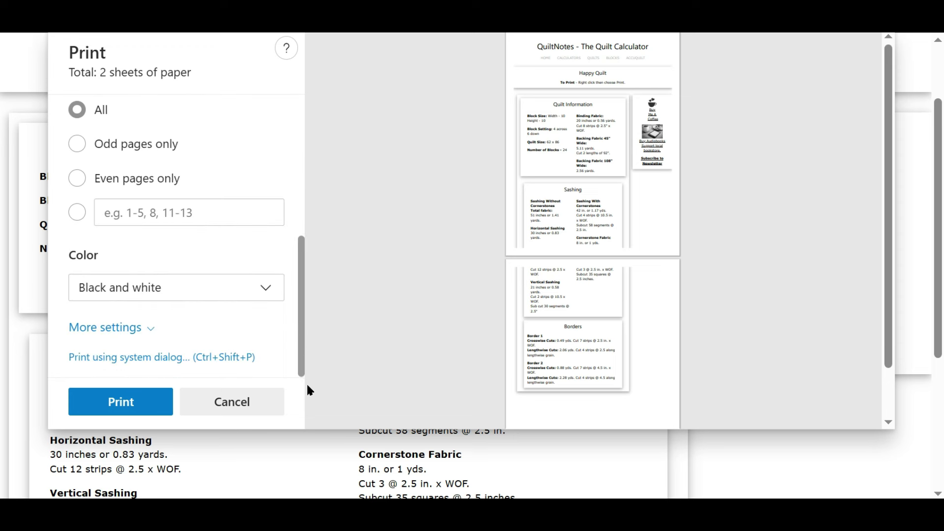
pyautogui.click(149, 327)
pyautogui.moveTo(302, 232); pyautogui.dragTo(309, 301)
pyautogui.scroll(-2, 81, 208)
pyautogui.click(77, 160)
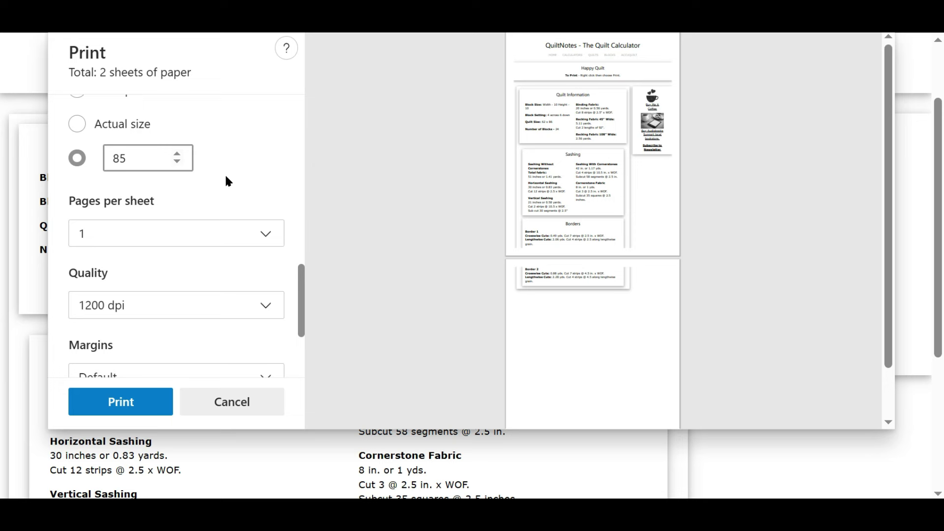
pyautogui.click(177, 161)
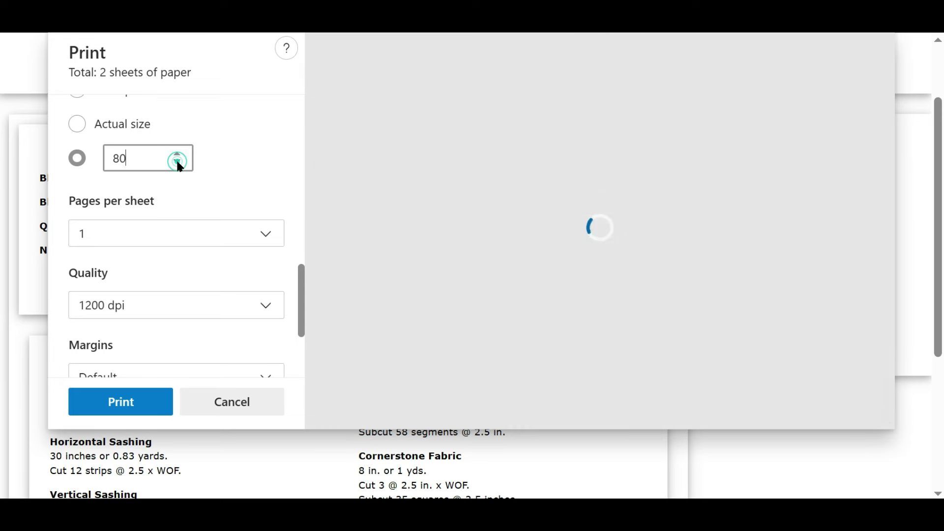
pyautogui.click(177, 161)
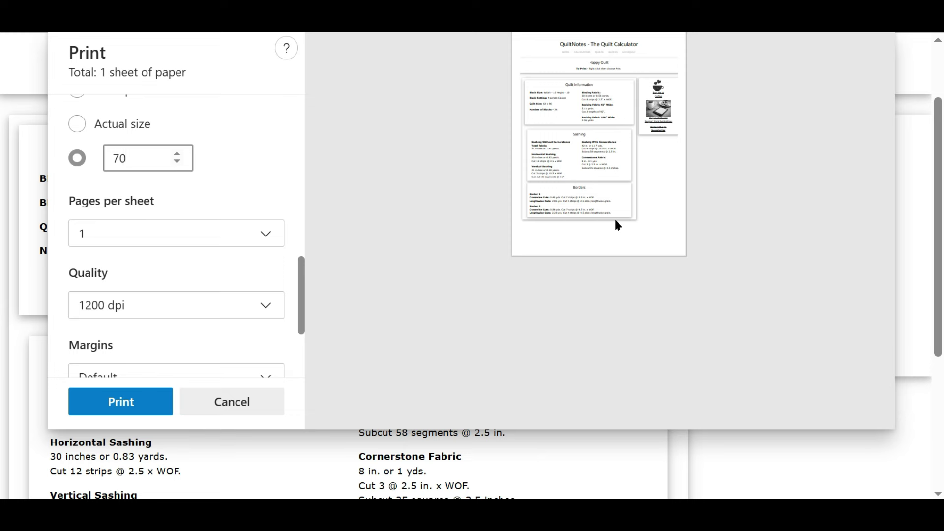
pyautogui.click(242, 402)
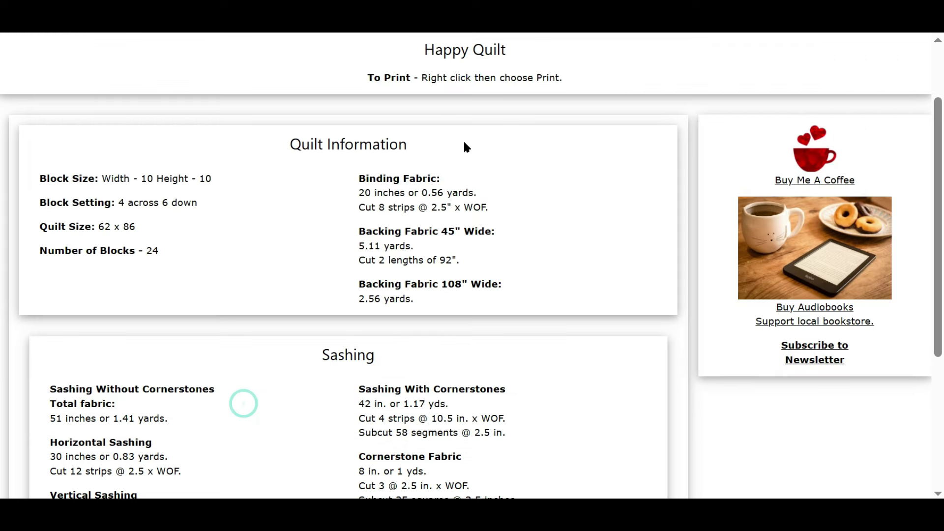
# Go to Calculators and open the Quilt Block Calculators page listing Half Square Triangles and Flying Geese.
pyautogui.scroll(2, 466, 147)
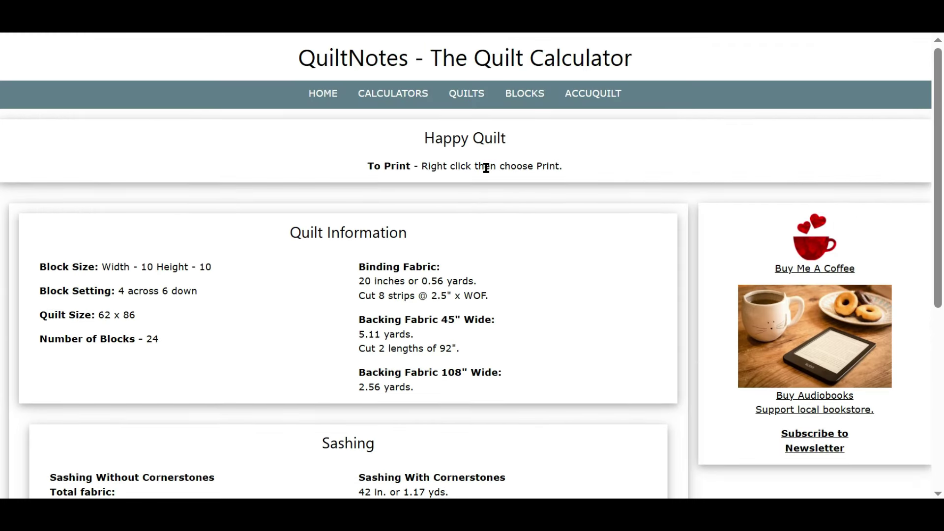
pyautogui.click(389, 97)
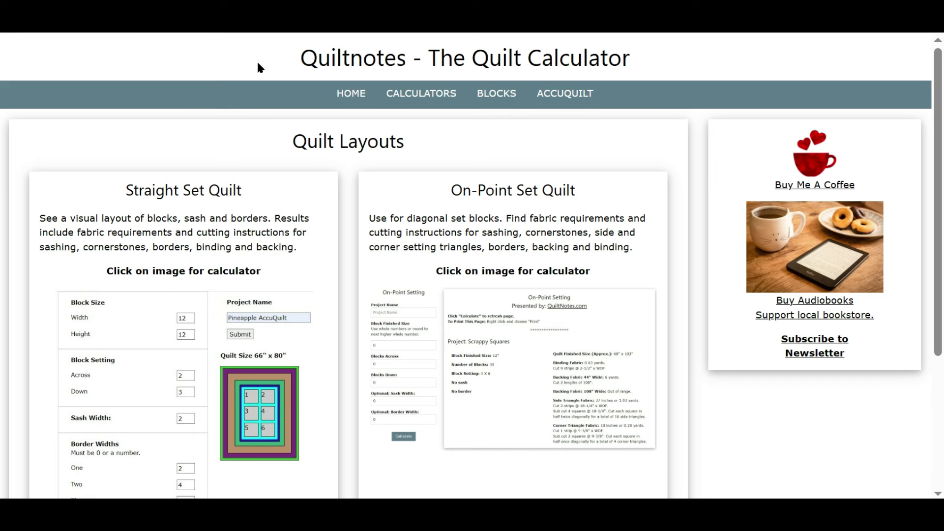
pyautogui.click(502, 98)
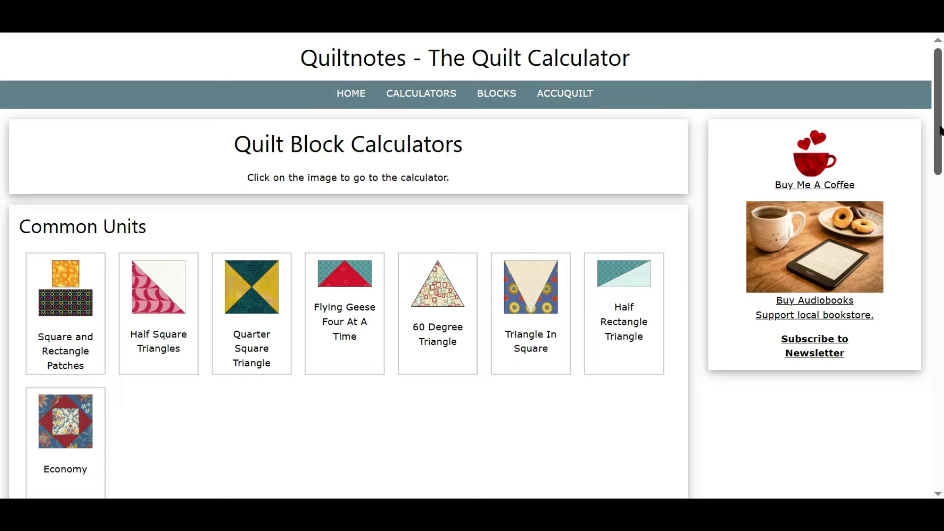
# Browse the block categories and open the Potato Chip calculator under One Patch & Misc. Blocks.
pyautogui.moveTo(940, 126); pyautogui.dragTo(941, 169)
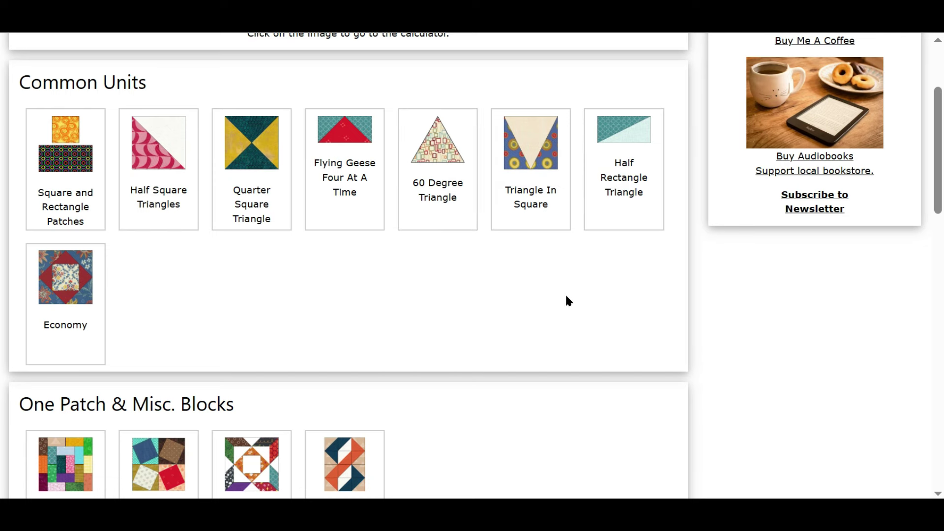
pyautogui.moveTo(937, 173); pyautogui.dragTo(938, 244)
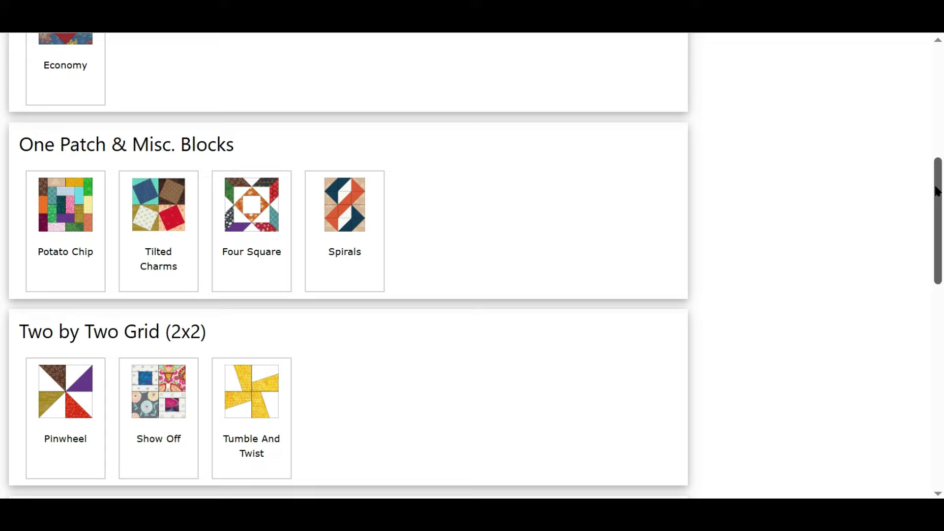
pyautogui.moveTo(936, 192); pyautogui.dragTo(888, 240)
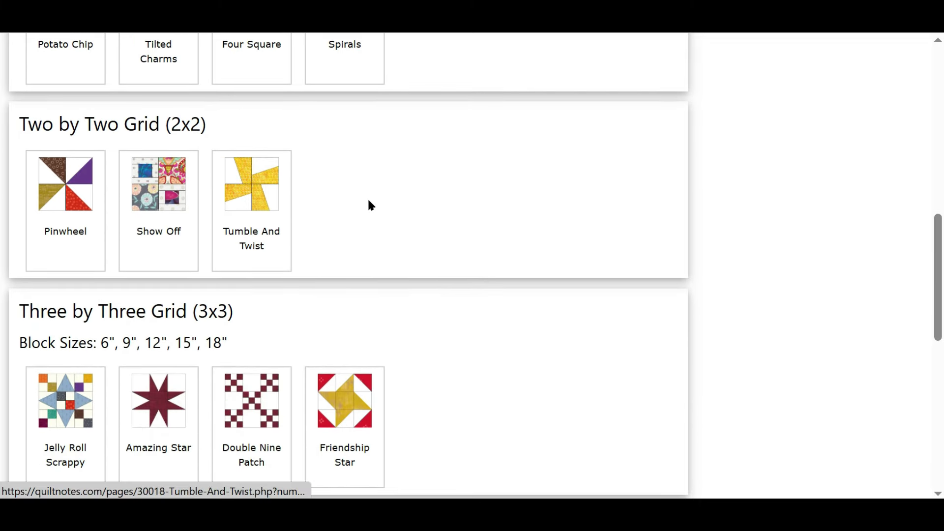
pyautogui.moveTo(937, 242); pyautogui.dragTo(939, 272)
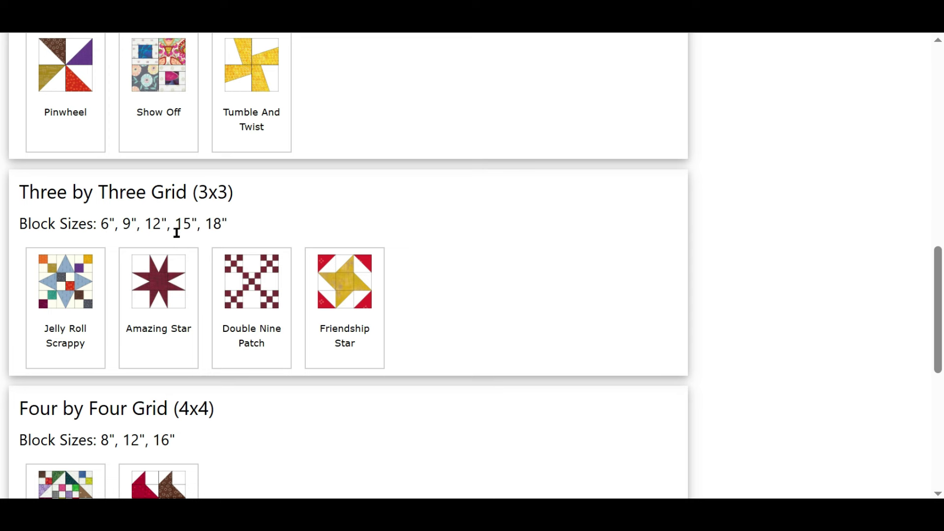
pyautogui.scroll(-5, 381, 213)
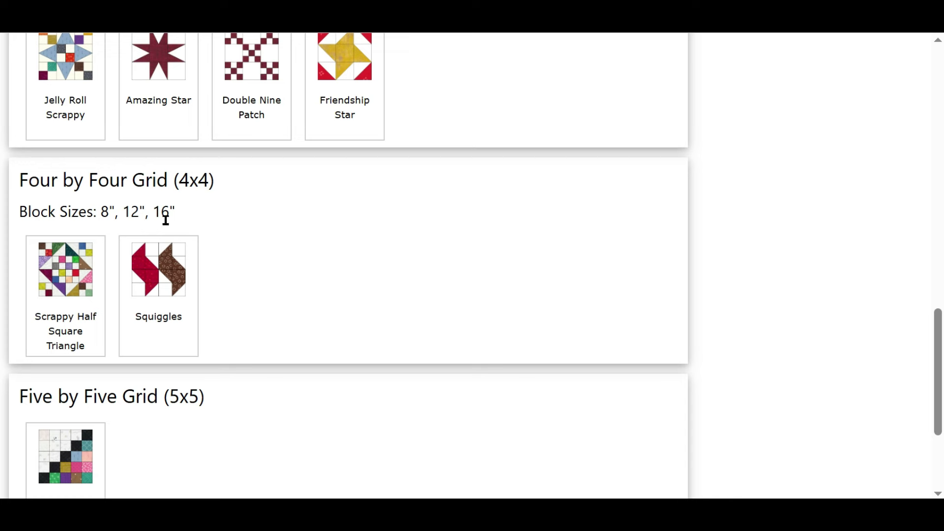
pyautogui.scroll(-3, 256, 259)
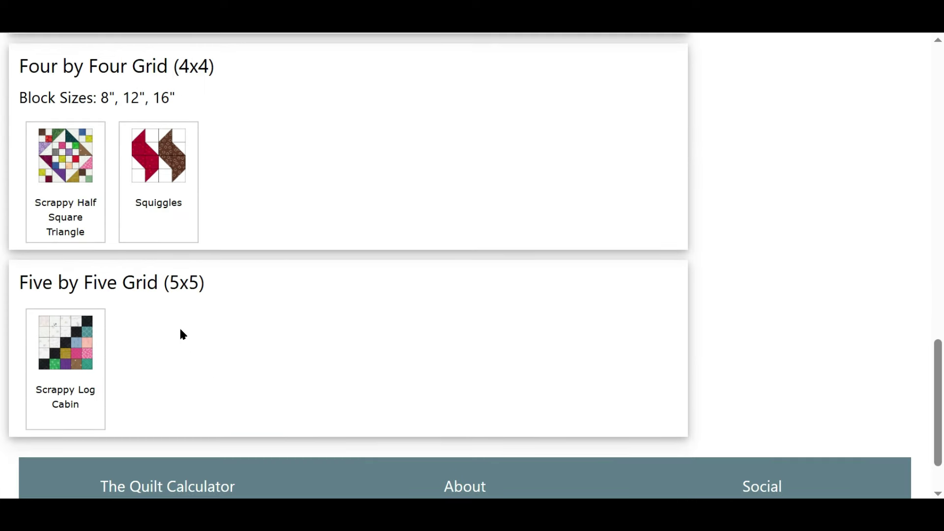
pyautogui.scroll(14, 303, 261)
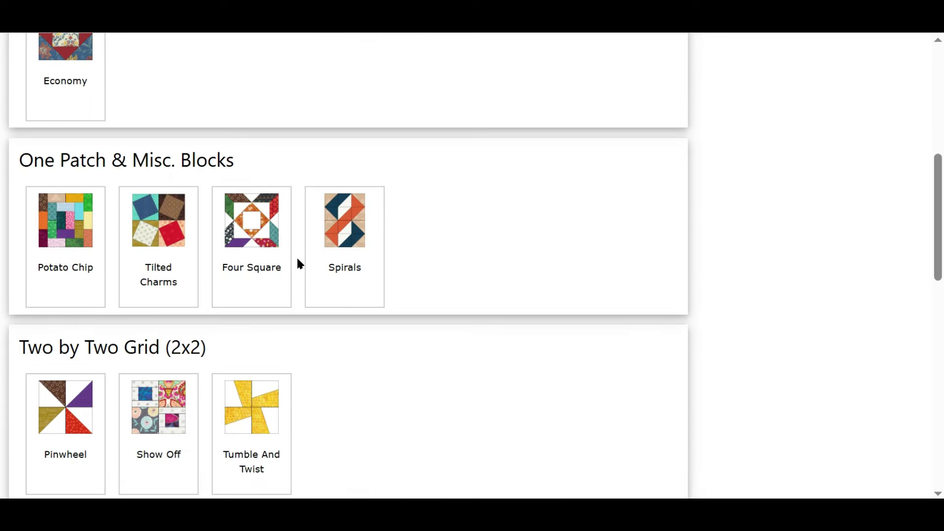
pyautogui.click(58, 246)
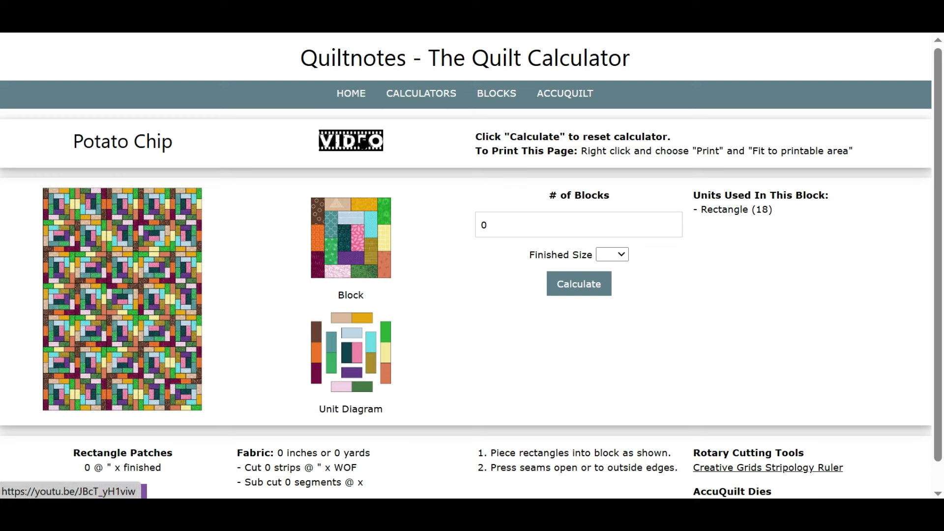
pyautogui.click(360, 141)
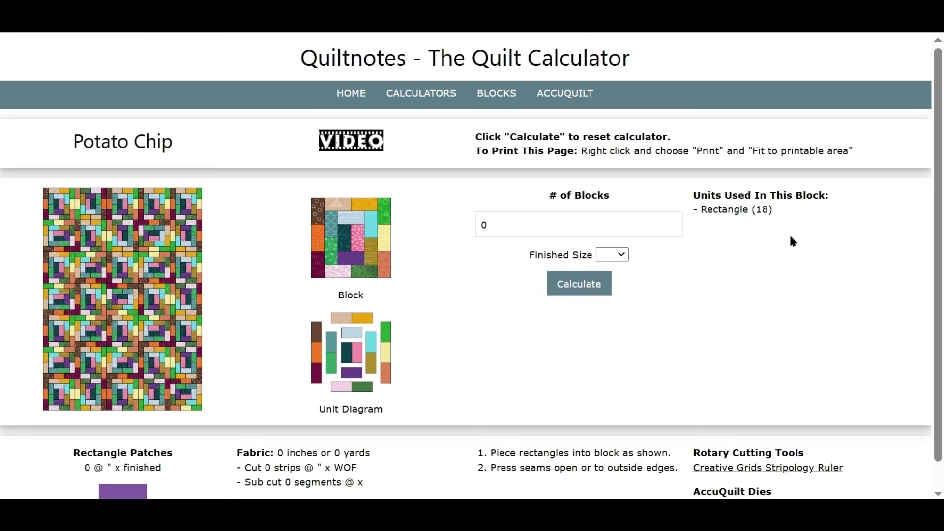
pyautogui.scroll(-1, 771, 337)
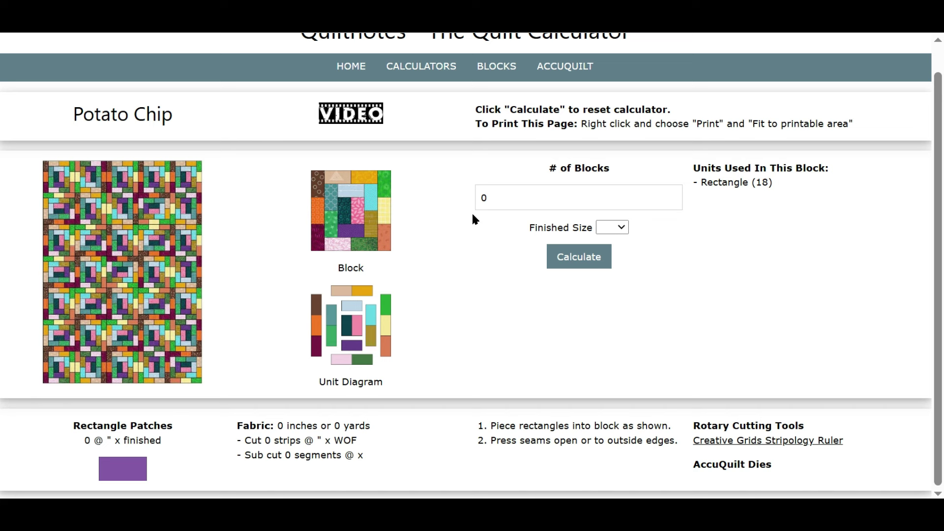
# Calculate 35 Potato Chip blocks at 12" finished: 630 rectangles from 48 inches of fabric.
pyautogui.click(482, 197)
pyautogui.doubleClick(484, 196)
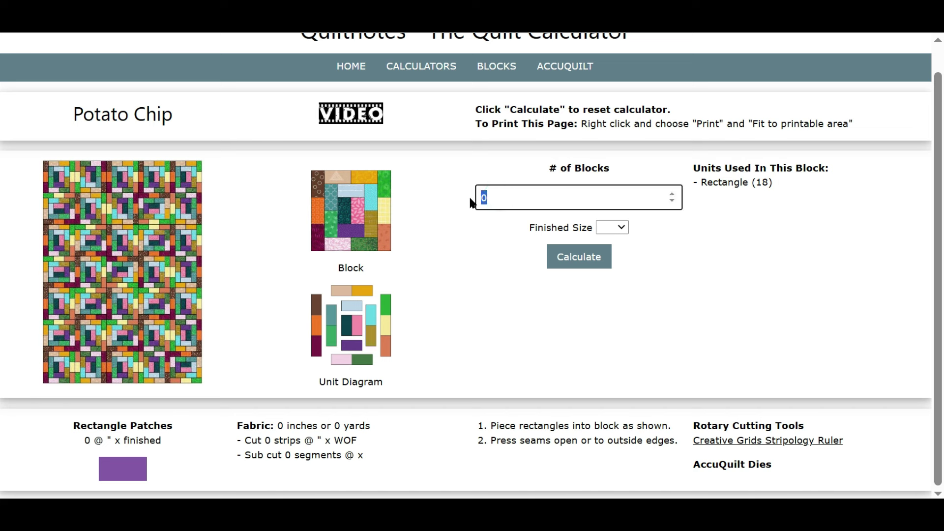
pyautogui.write('35')
pyautogui.click(621, 228)
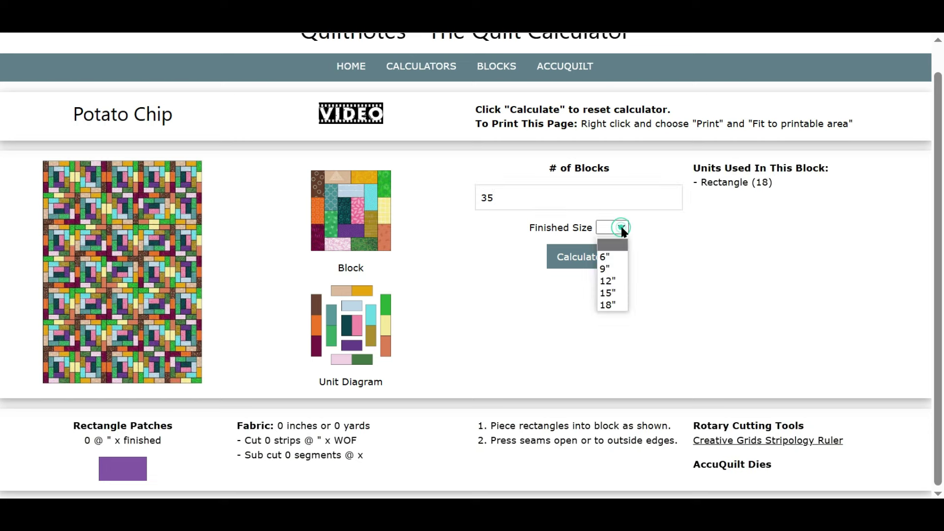
pyautogui.click(621, 277)
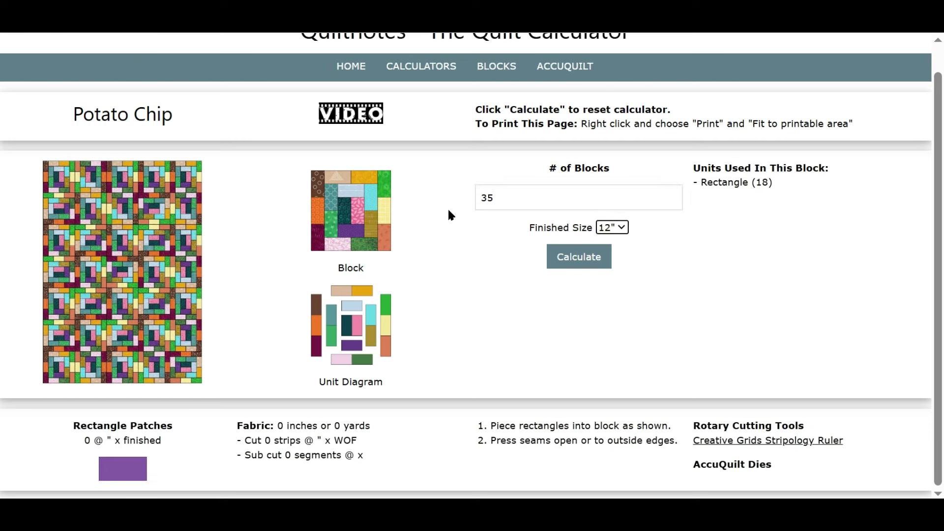
pyautogui.click(578, 260)
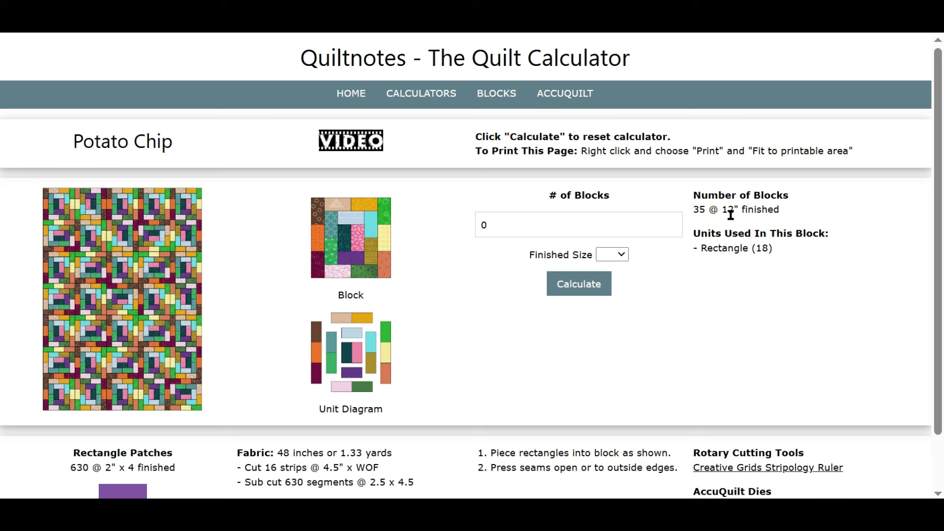
pyautogui.click(776, 217)
pyautogui.scroll(-1, 764, 251)
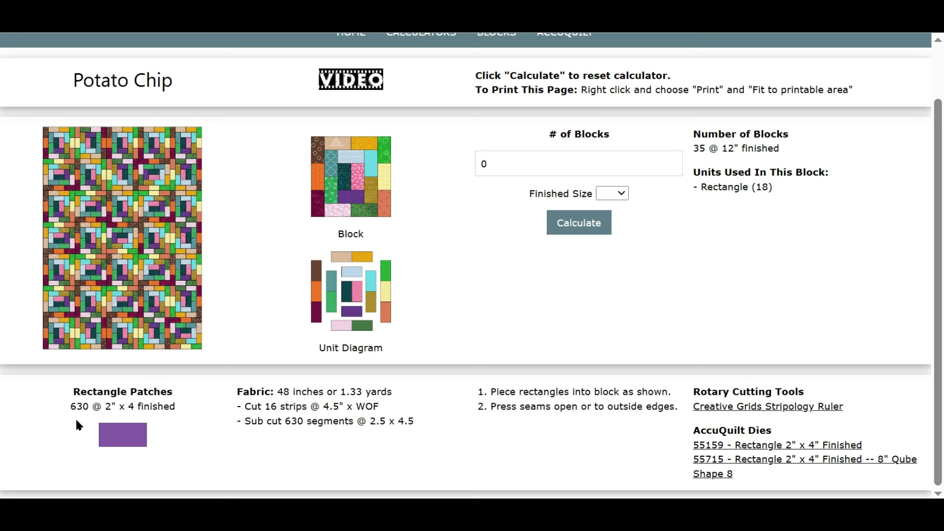
# Calculate cutting for 630 rectangles on AccuQuilt die 55159: 16 strips of 4.5" x WOF.
pyautogui.click(770, 446)
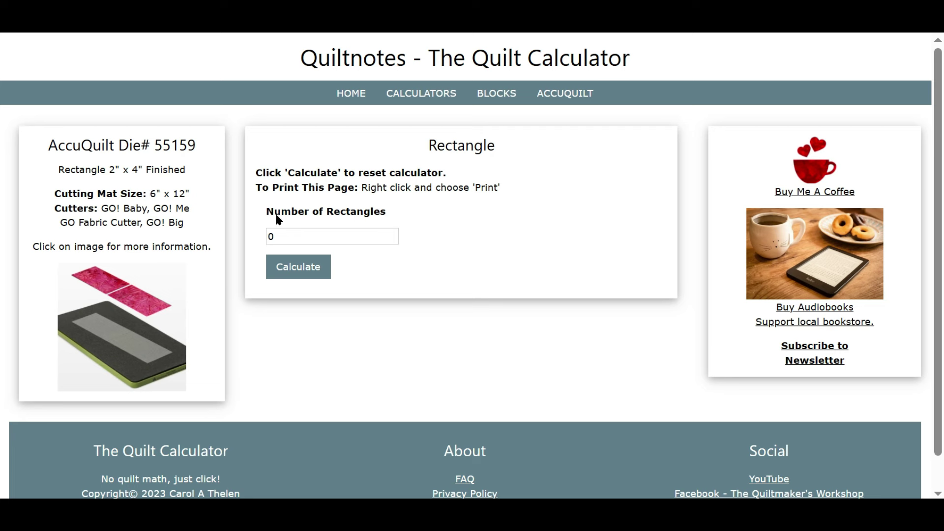
pyautogui.click(281, 235)
pyautogui.press('BackSpace')
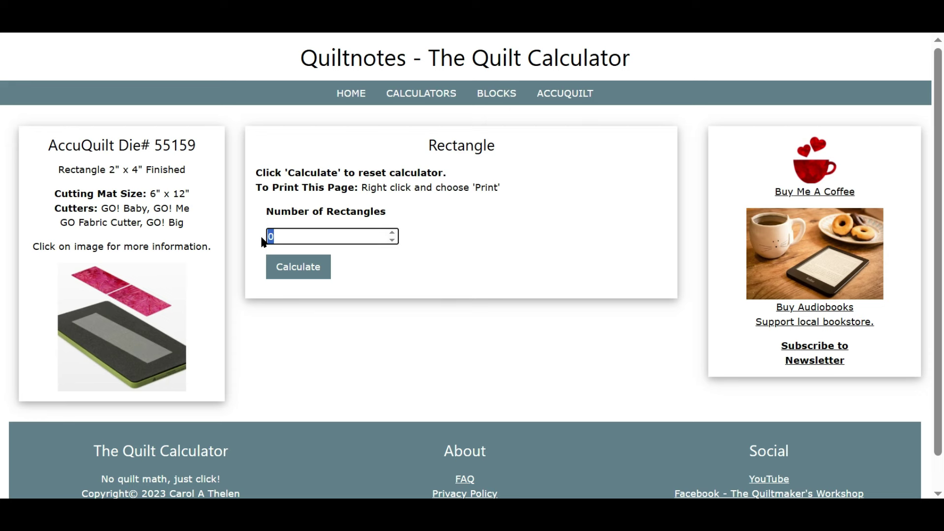
pyautogui.write('630')
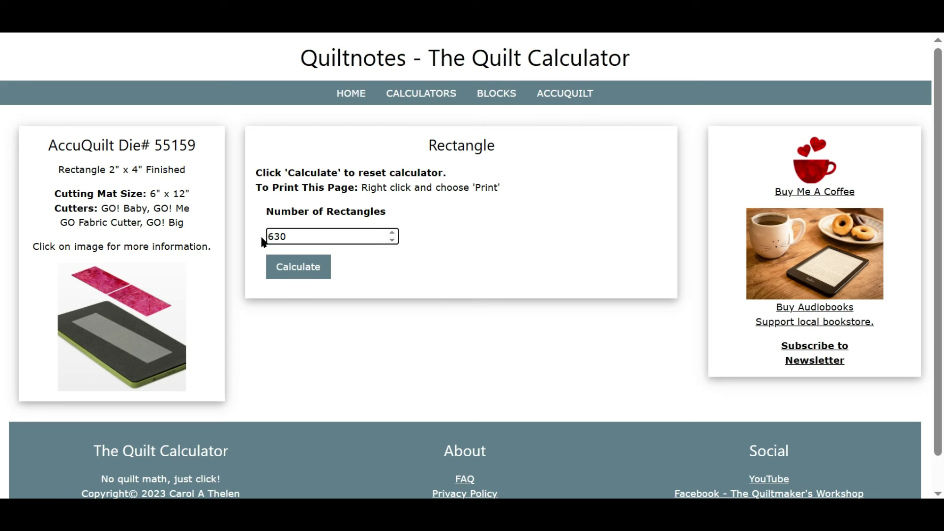
pyautogui.click(311, 271)
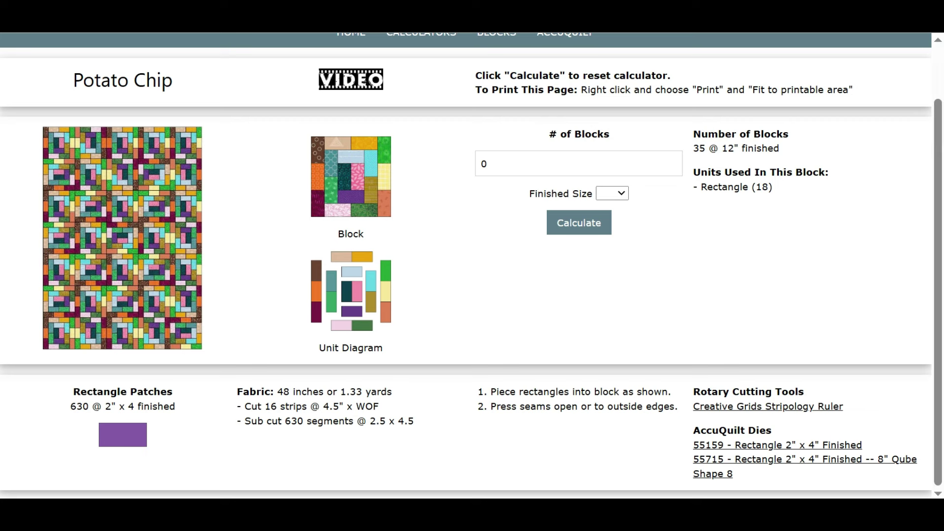
# Return to the block list and open the Tumble And Twist 8-1/2" finished calculator.
pyautogui.hotkey('alt', 'Left')
pyautogui.scroll(-4, 441, 246)
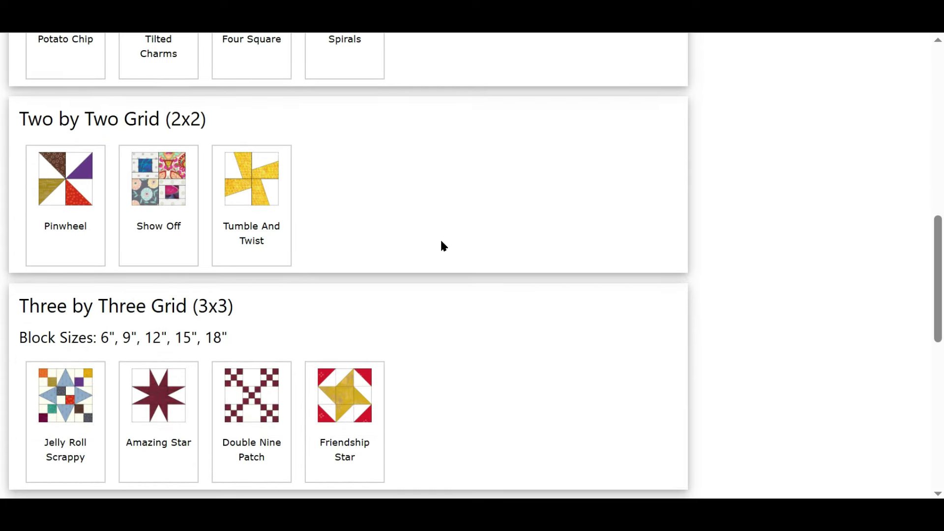
pyautogui.click(251, 194)
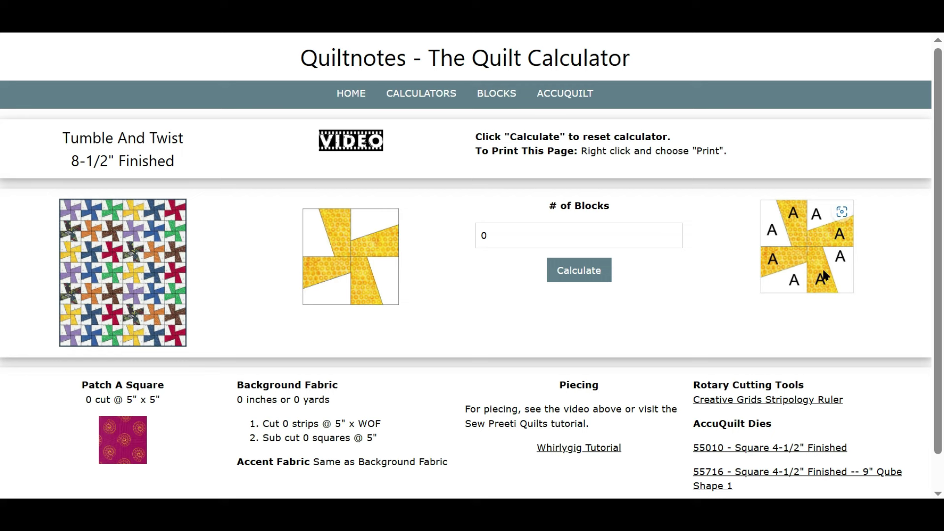
pyautogui.scroll(-1, 710, 260)
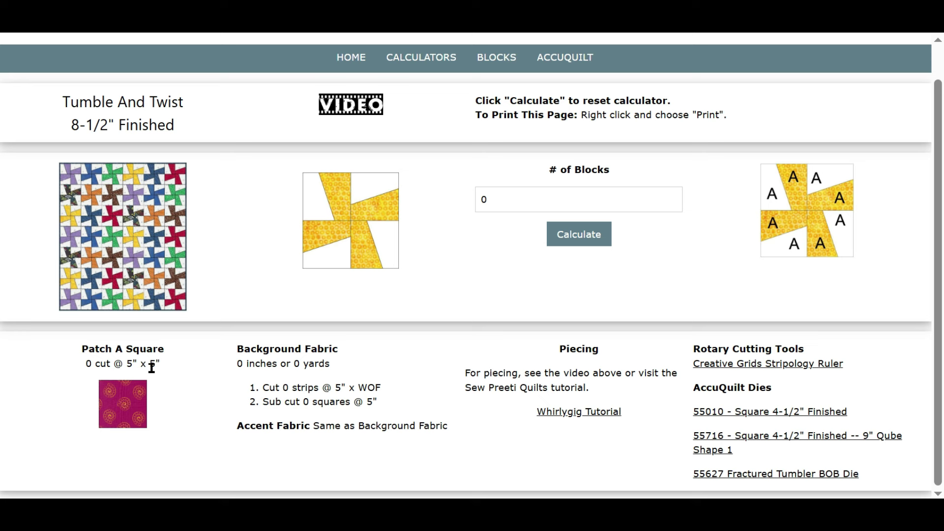
pyautogui.doubleClick(494, 200)
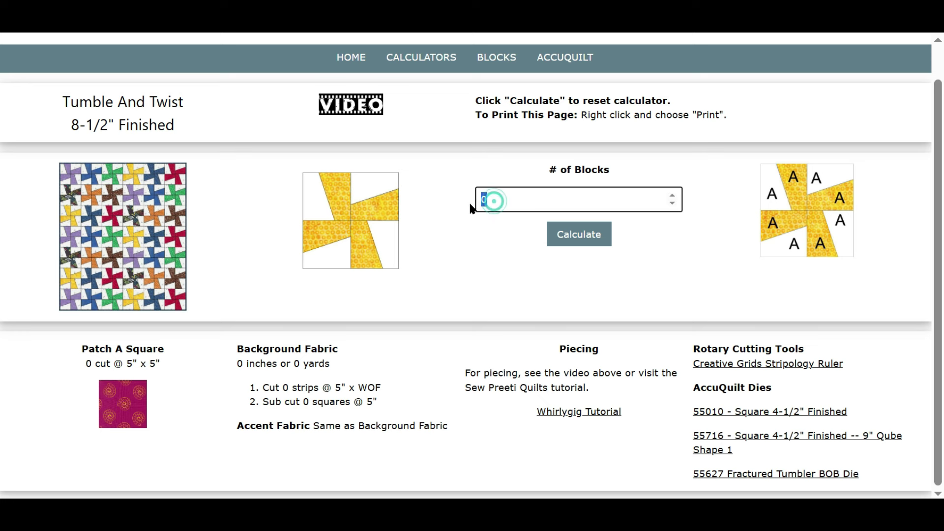
# Calculate 50 Tumble And Twist blocks: 400 Patch A squares at 5" and 3.47 yards background.
pyautogui.write('50')
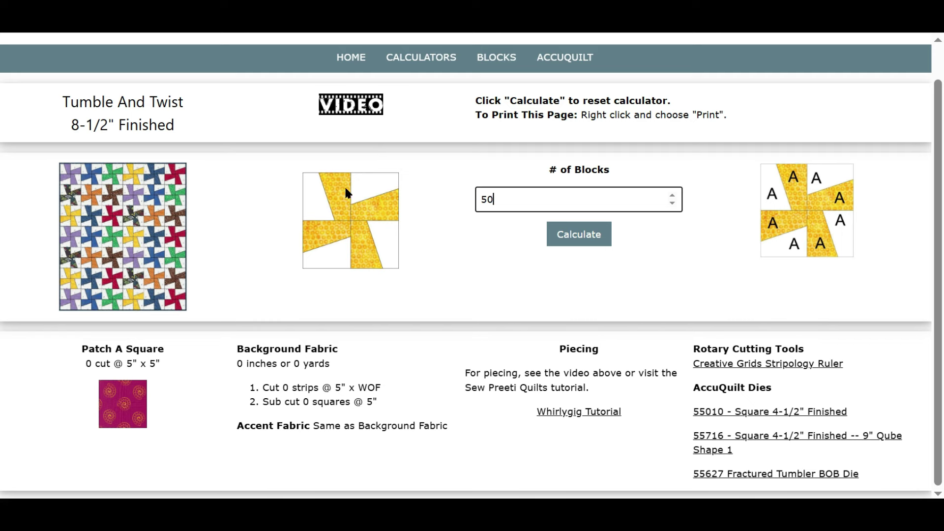
pyautogui.click(584, 236)
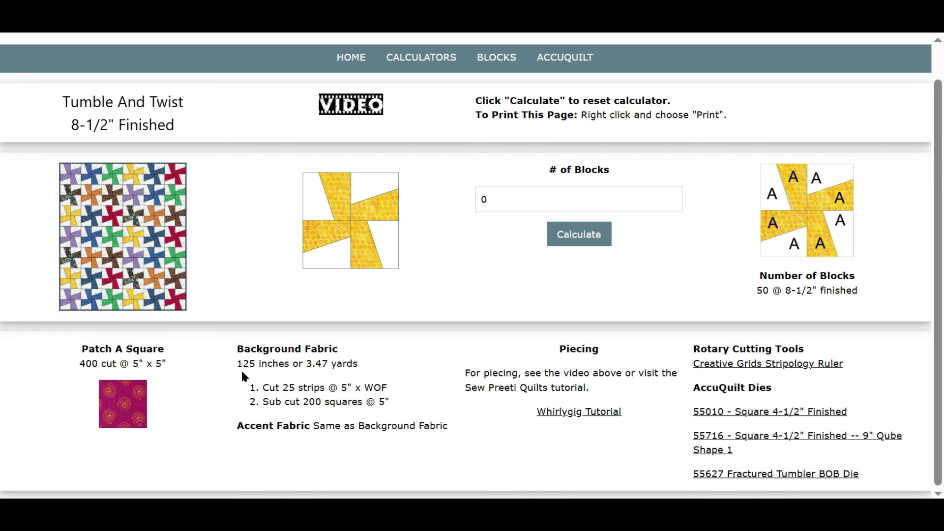
pyautogui.moveTo(324, 369); pyautogui.dragTo(340, 368)
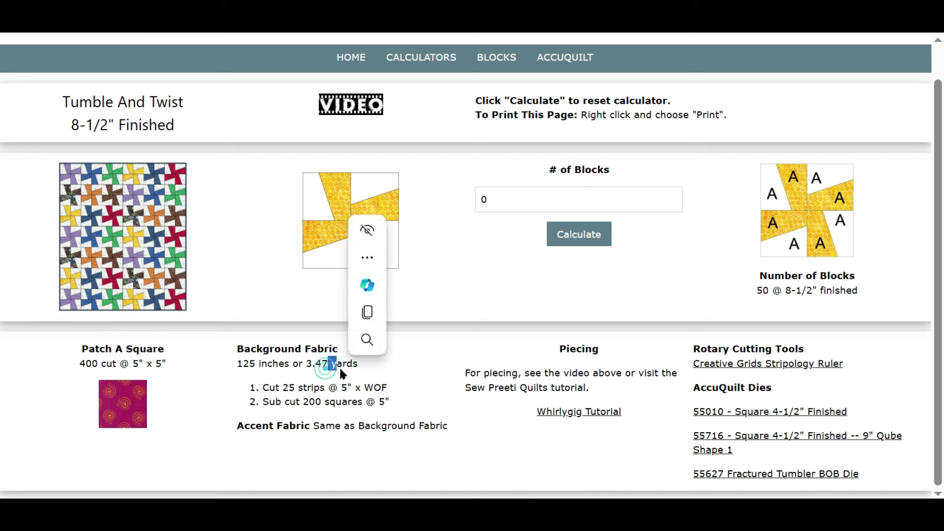
pyautogui.click(365, 361)
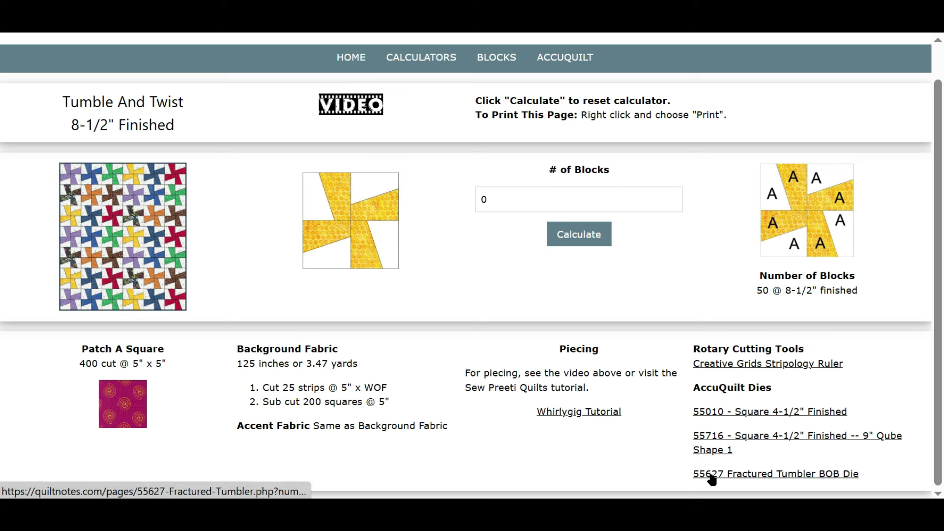
# Open the 55627 Fractured Tumbler BOB die calculator from the AccuQuilt Dies links.
pyautogui.click(784, 475)
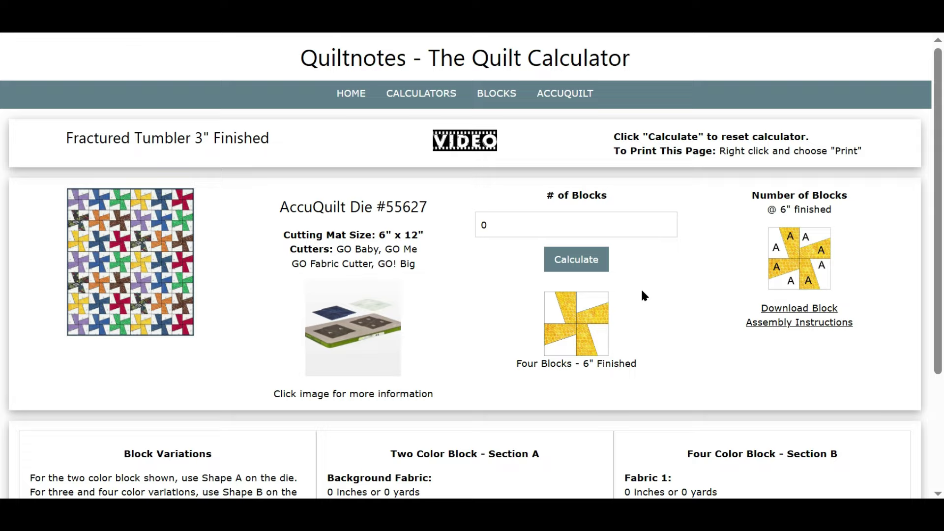
pyautogui.scroll(-2, 643, 295)
pyautogui.scroll(2, 639, 290)
# Scroll through the current page, then open the Search AccuQuilt Dies page.
pyautogui.scroll(-2, 492, 261)
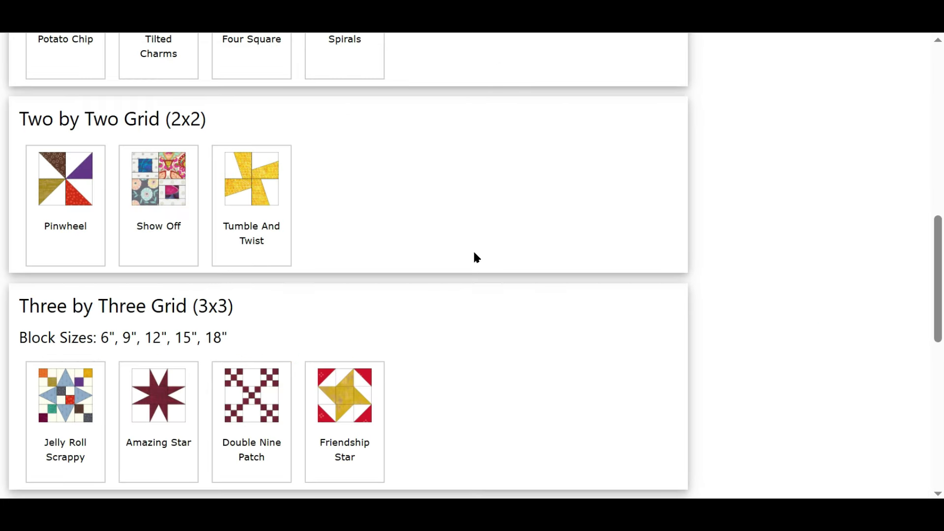
pyautogui.scroll(-5, 394, 215)
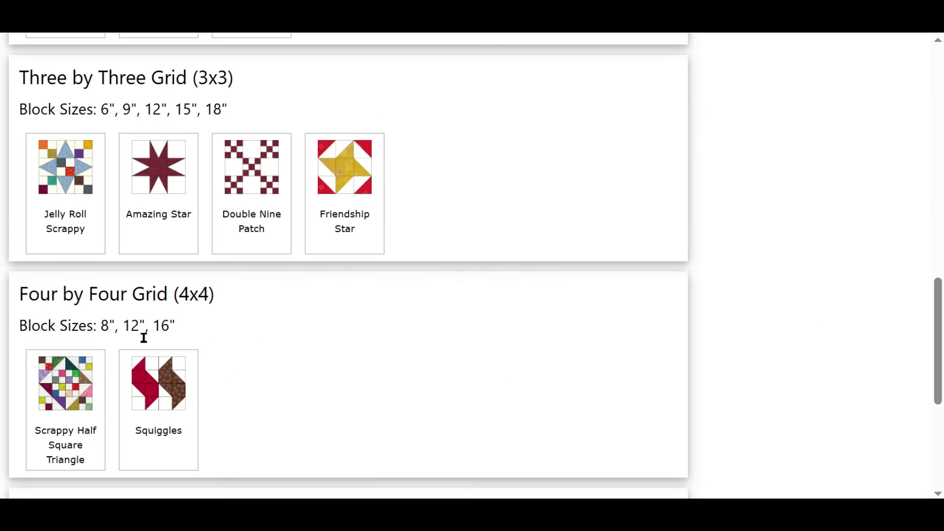
pyautogui.scroll(15, 327, 329)
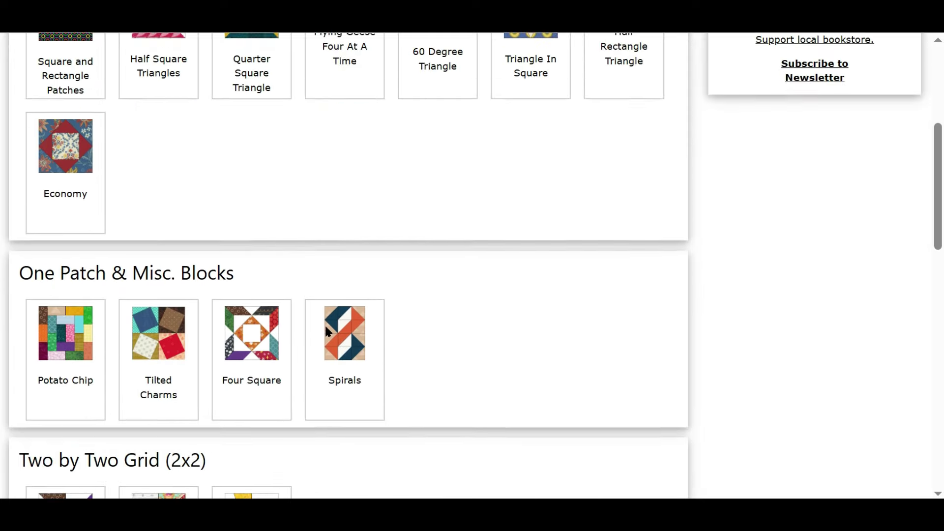
pyautogui.scroll(3, 323, 329)
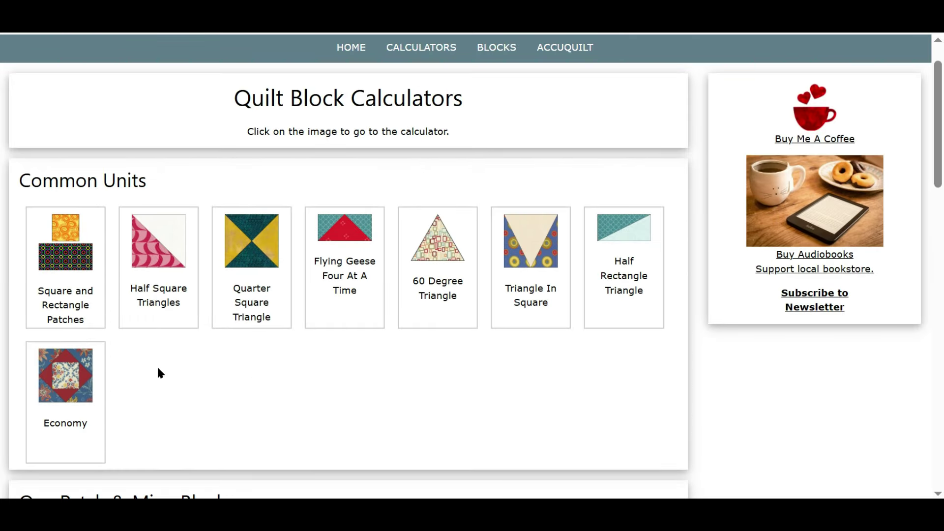
pyautogui.scroll(-5, 315, 356)
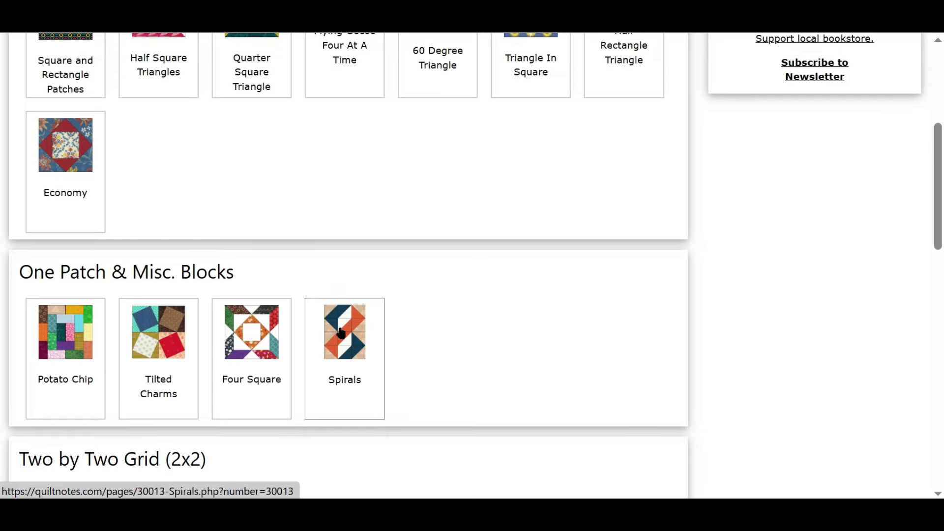
pyautogui.scroll(-2, 330, 339)
pyautogui.scroll(8, 340, 331)
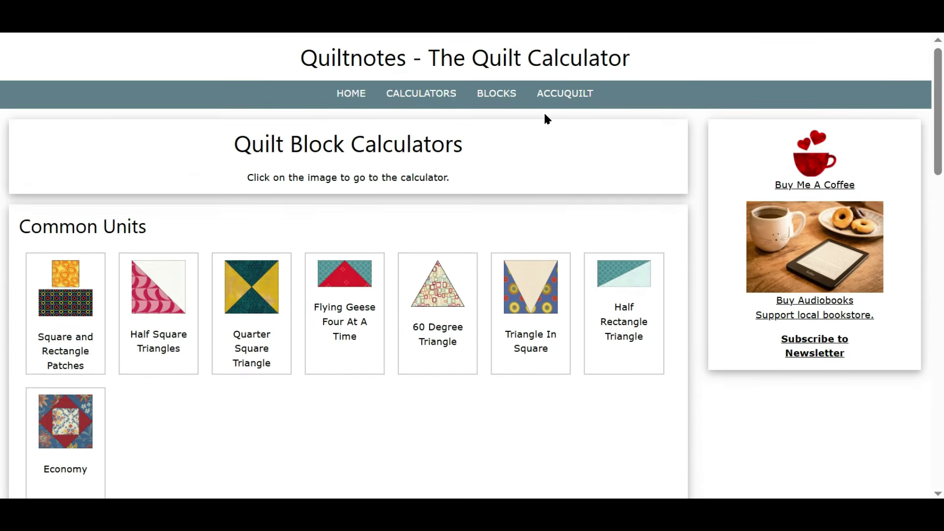
pyautogui.click(560, 96)
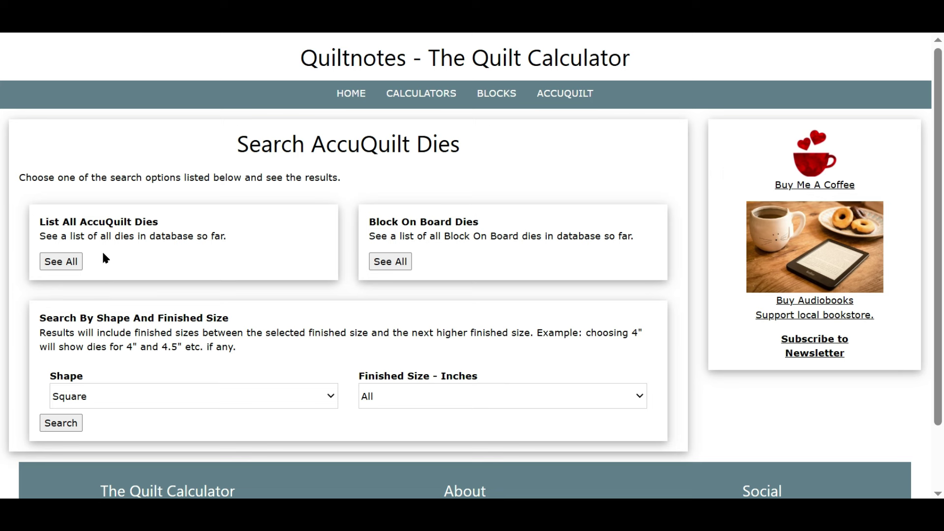
# List all 262 AccuQuilt dies and scroll down toward the Rob Peter to Pay Paul die 55068.
pyautogui.click(62, 261)
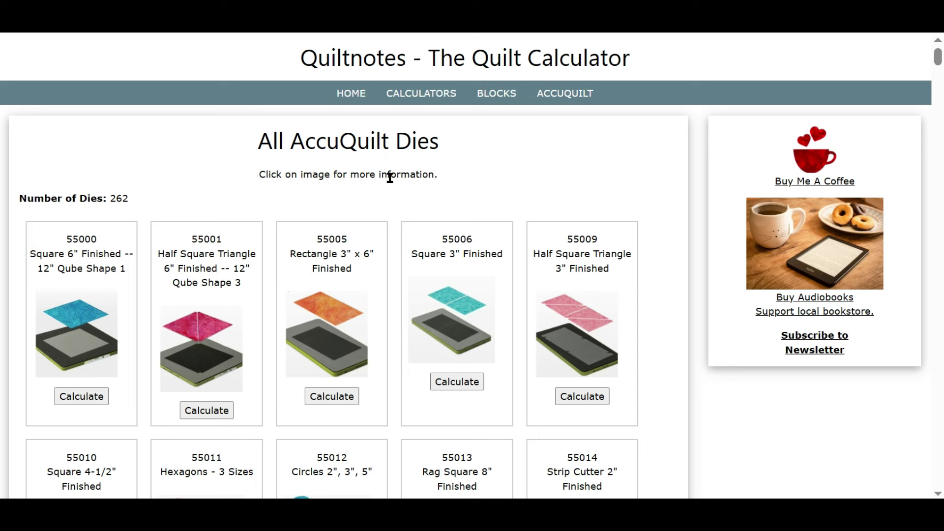
pyautogui.scroll(-2, 541, 168)
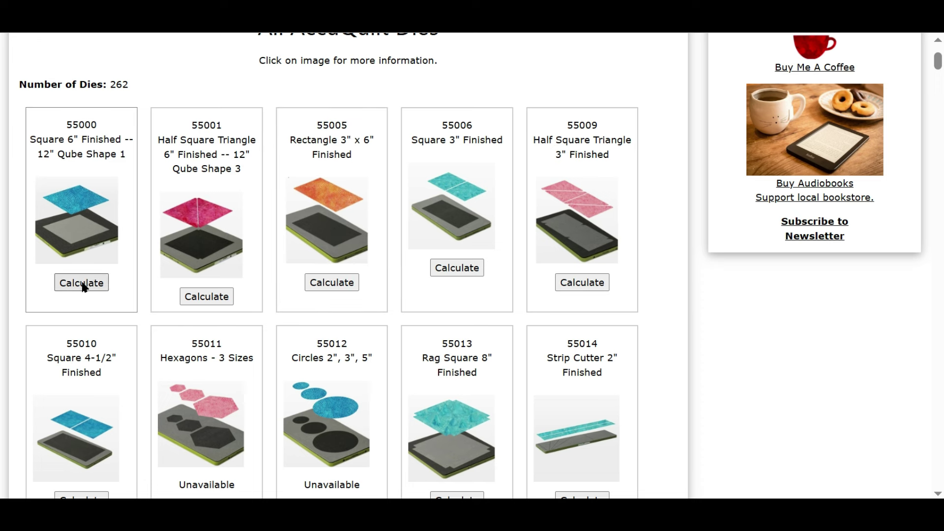
pyautogui.scroll(-5, 116, 247)
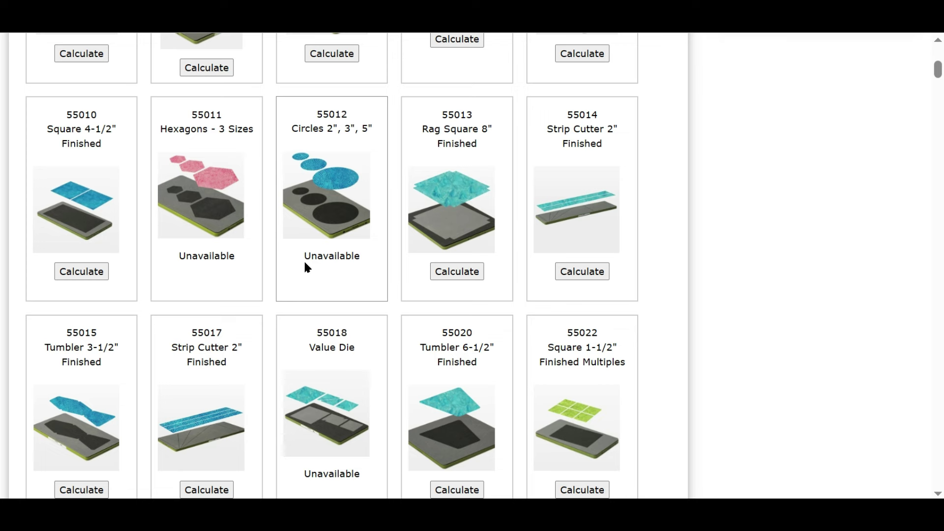
pyautogui.scroll(4, 305, 258)
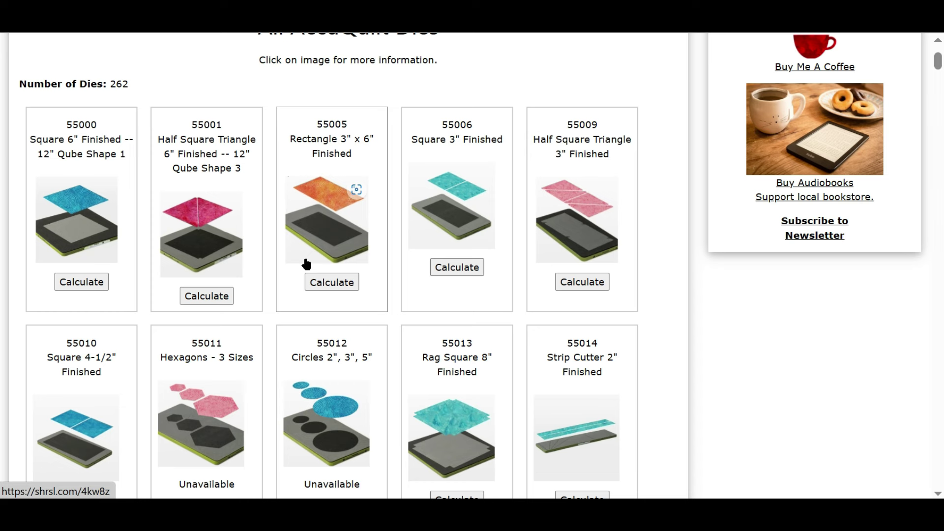
pyautogui.scroll(-4, 307, 264)
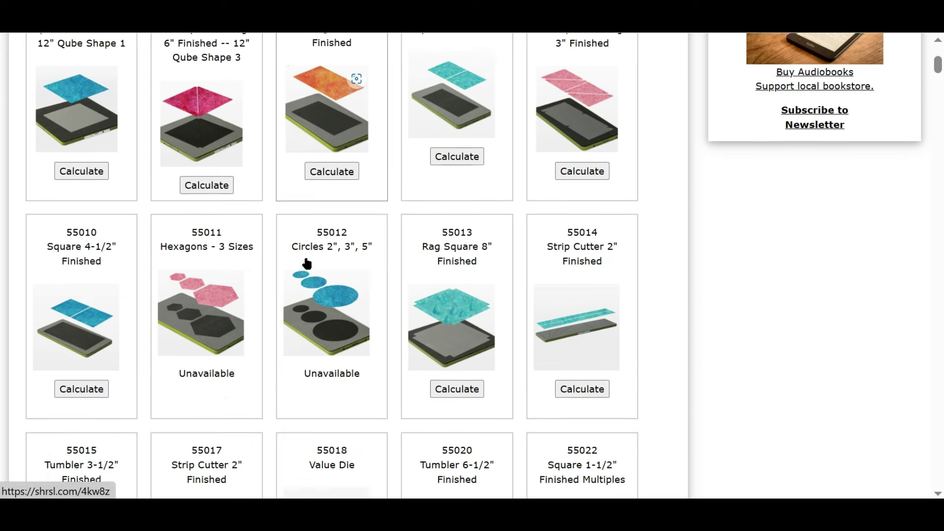
pyautogui.scroll(-2, 306, 259)
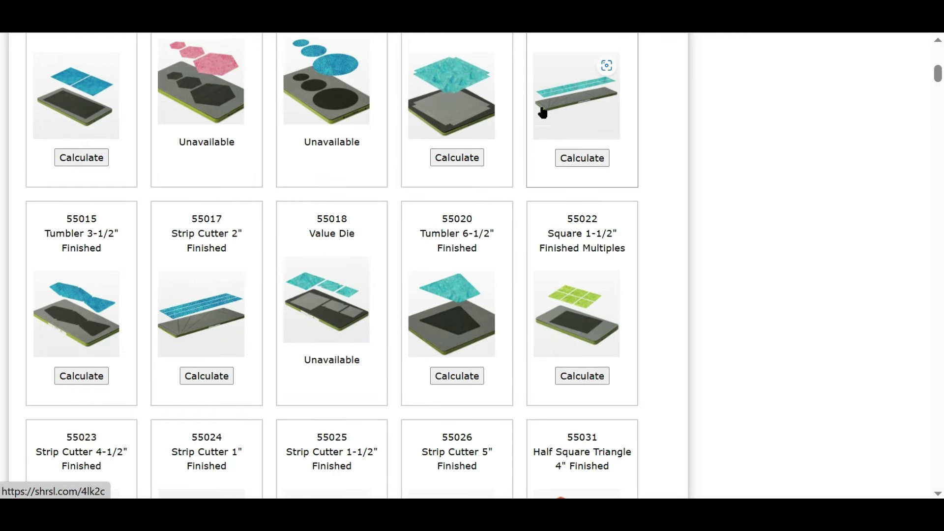
pyautogui.scroll(-2, 280, 268)
pyautogui.scroll(-10, 279, 270)
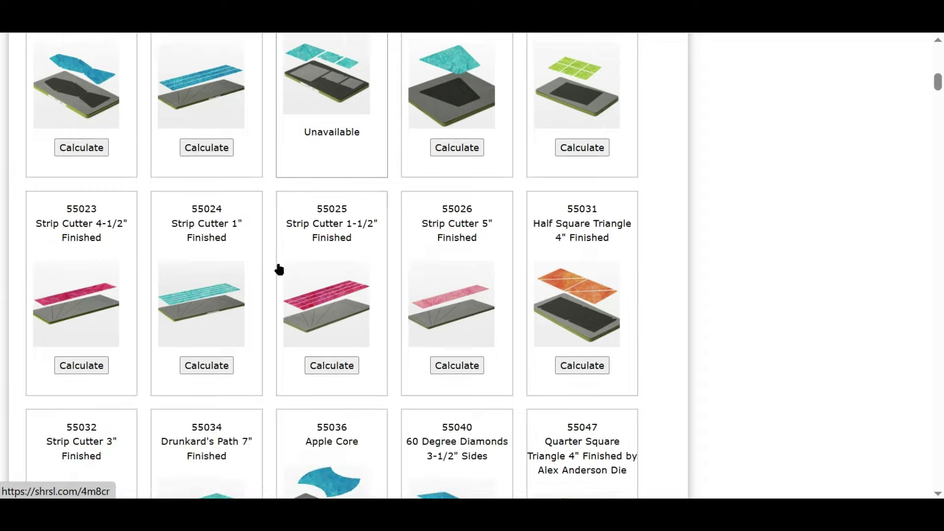
pyautogui.scroll(-7, 278, 268)
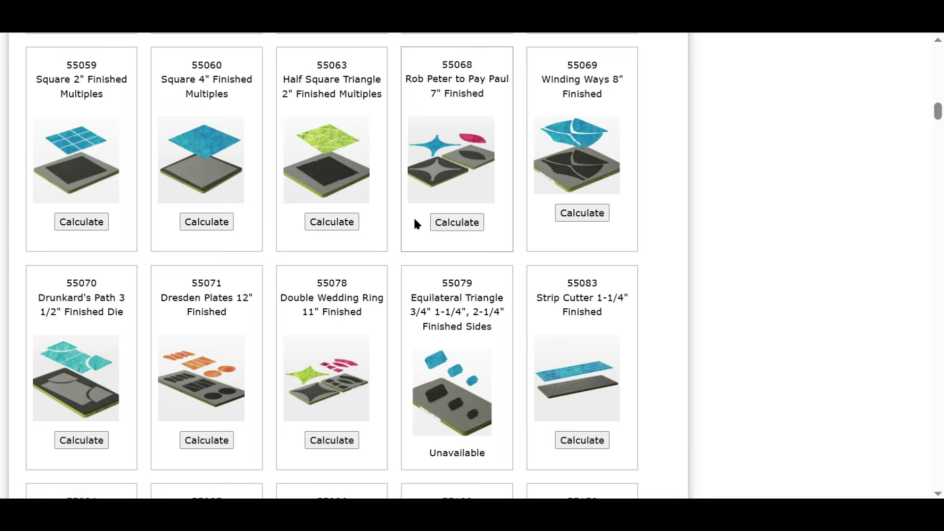
# Calculate fabric for 20 Rob Peter to Pay Paul blocks, review Patch A/B cutting, then go back.
pyautogui.click(456, 223)
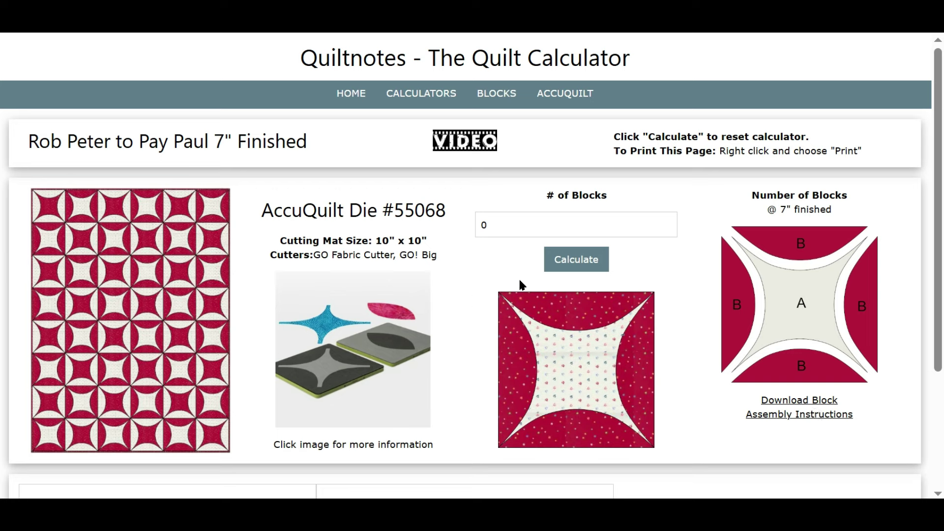
pyautogui.doubleClick(503, 224)
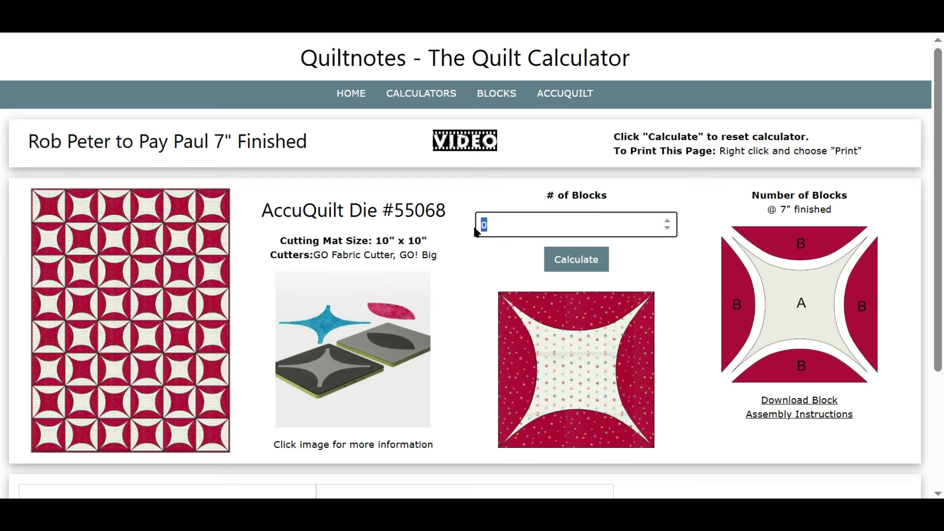
pyautogui.write('20')
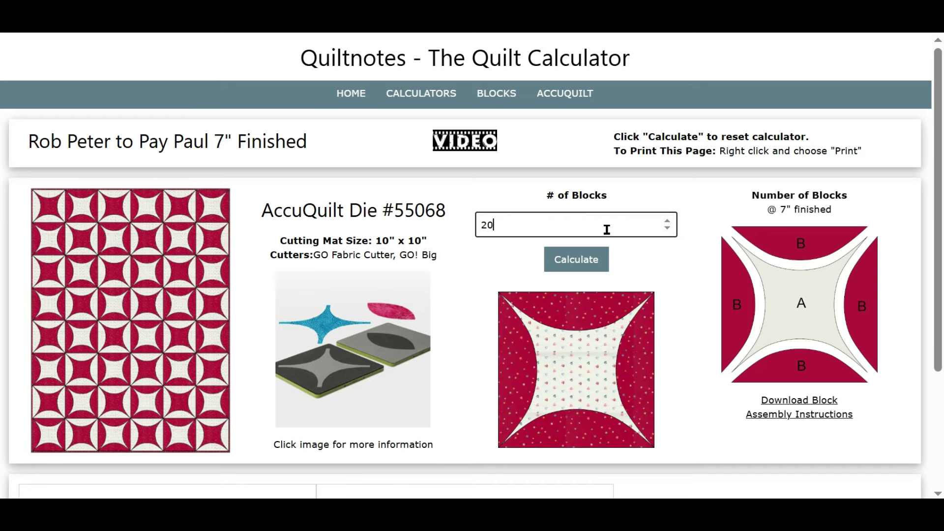
pyautogui.click(580, 261)
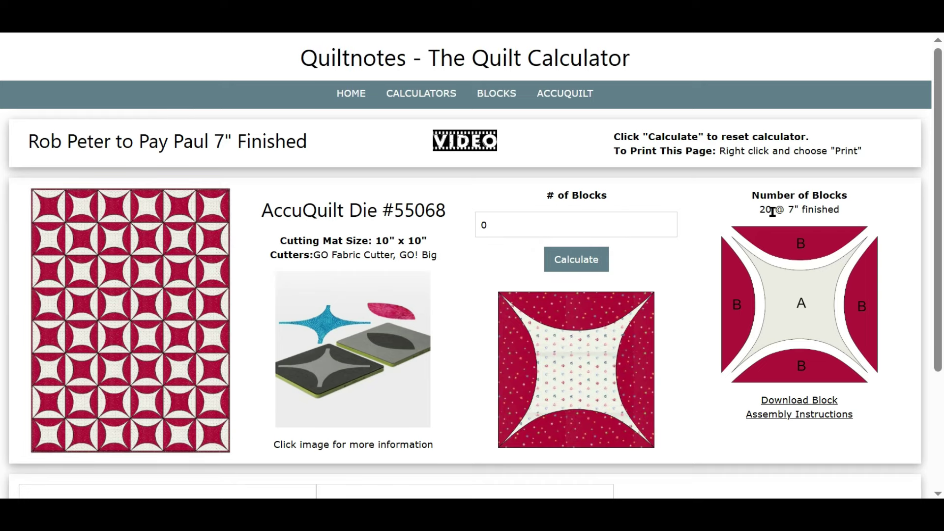
pyautogui.scroll(-3, 825, 224)
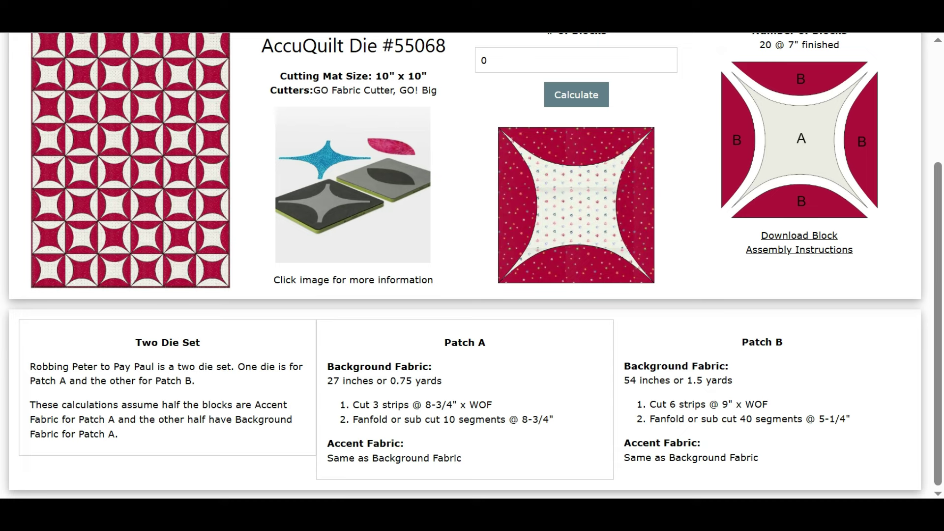
pyautogui.hotkey('alt', 'Left')
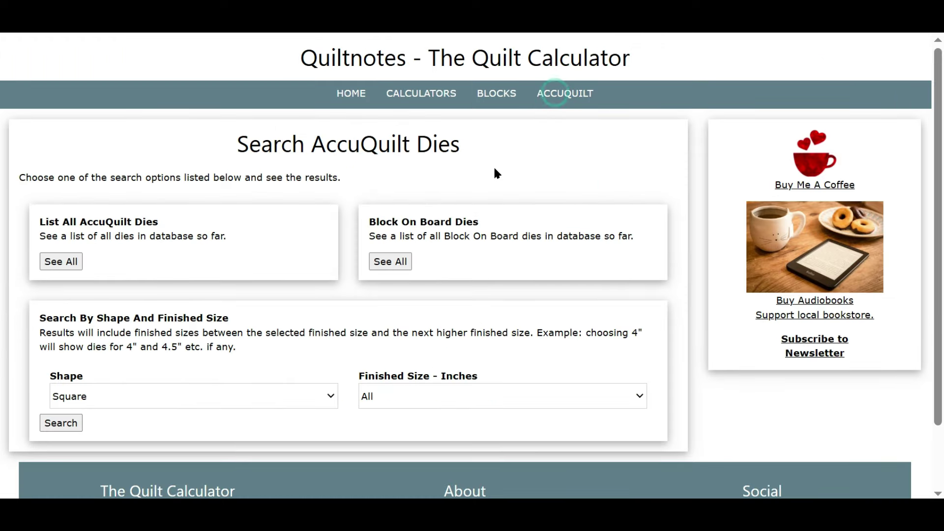
# List all Block On Board dies and open the Starry Path 9" calculator from the grid.
pyautogui.click(389, 262)
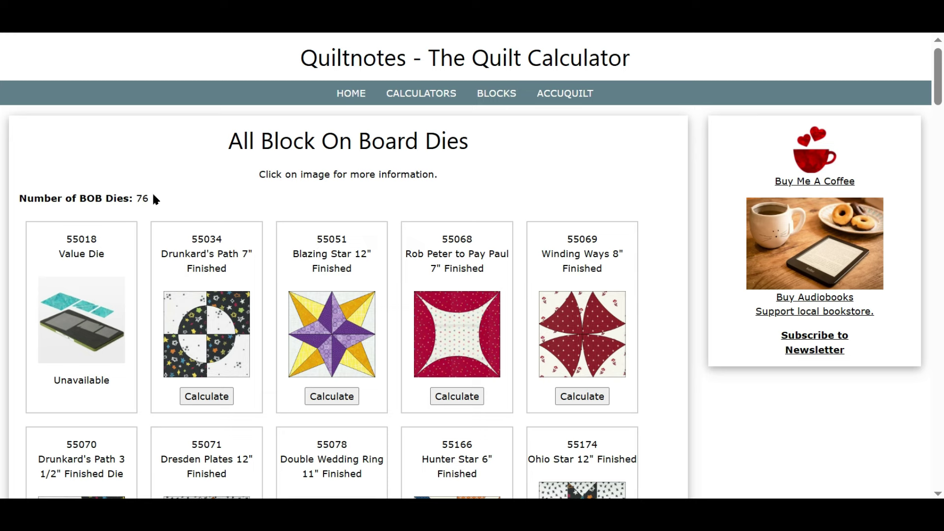
pyautogui.scroll(-2, 160, 198)
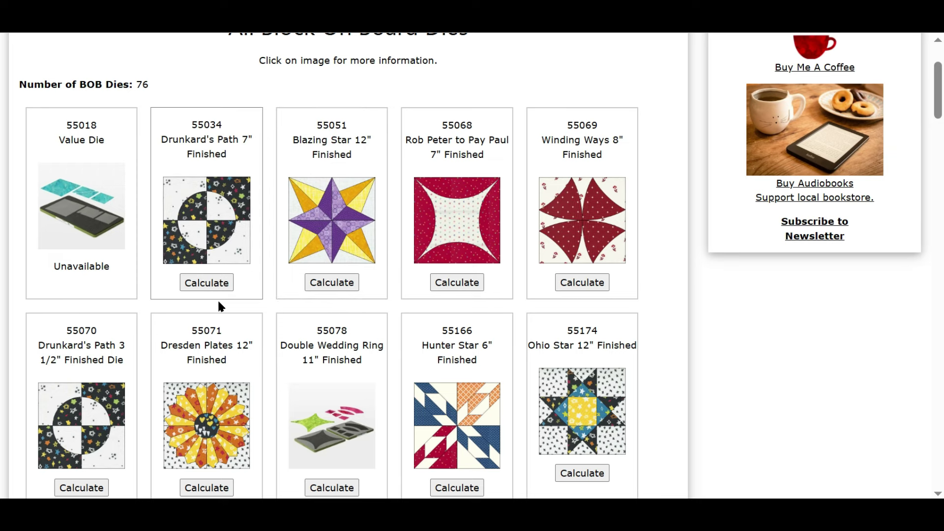
pyautogui.scroll(-2, 219, 301)
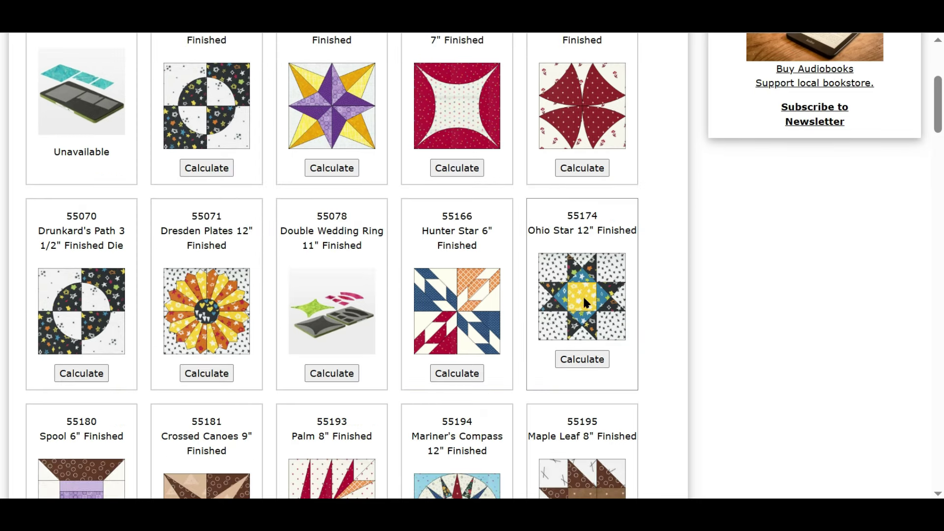
pyautogui.scroll(-4, 585, 288)
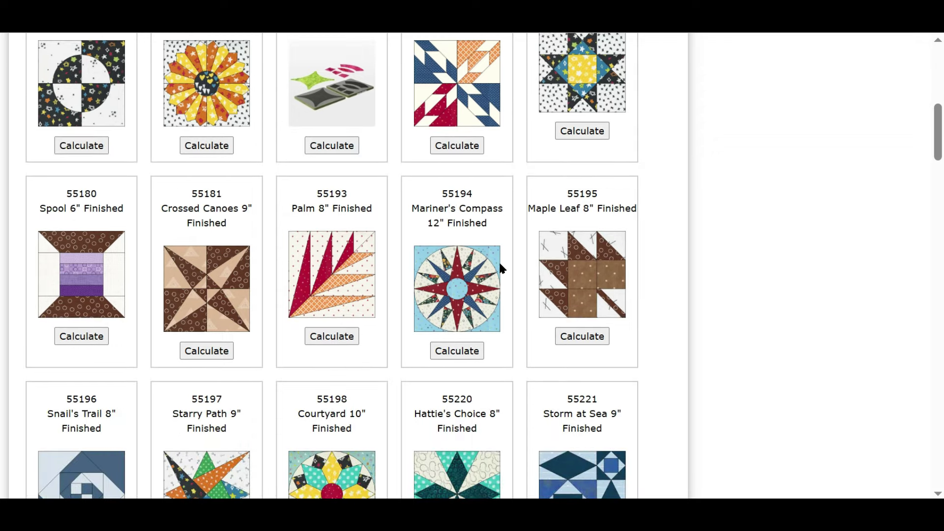
pyautogui.scroll(-2, 129, 261)
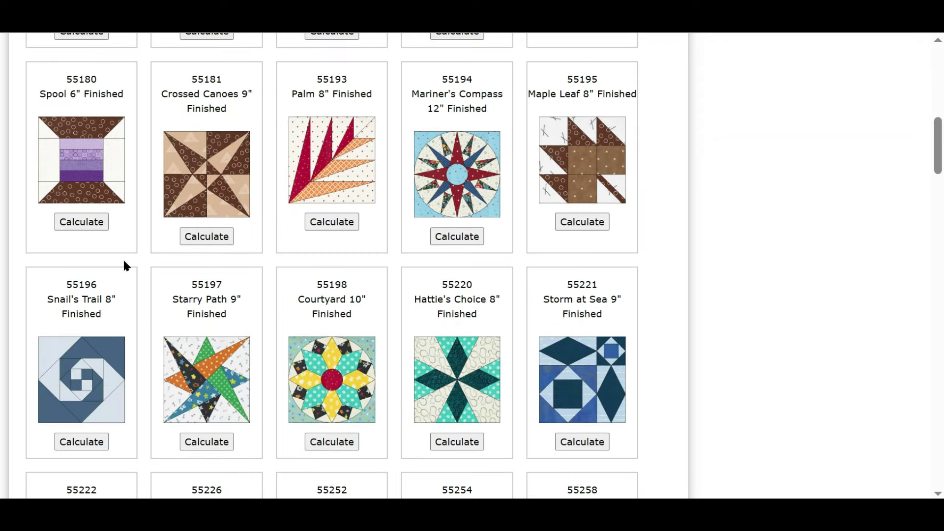
pyautogui.scroll(-2, 124, 265)
pyautogui.scroll(-2, 126, 265)
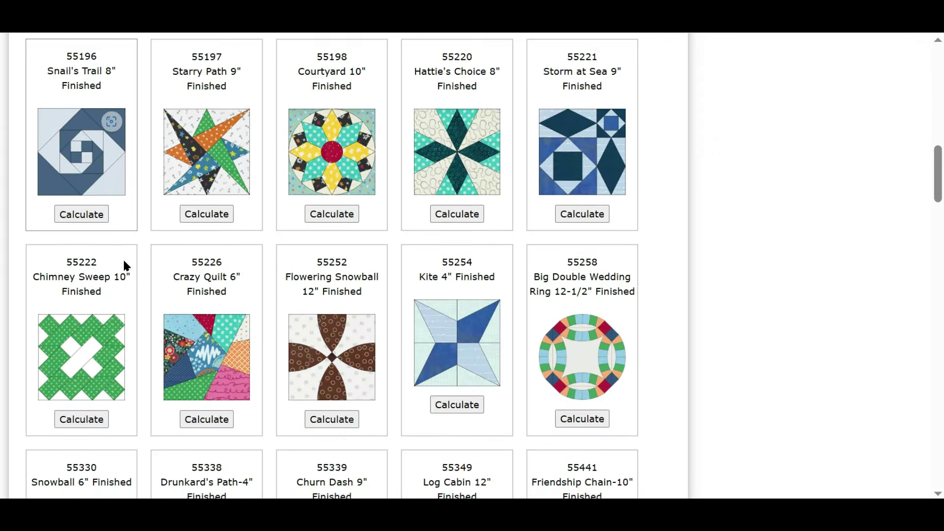
pyautogui.click(207, 215)
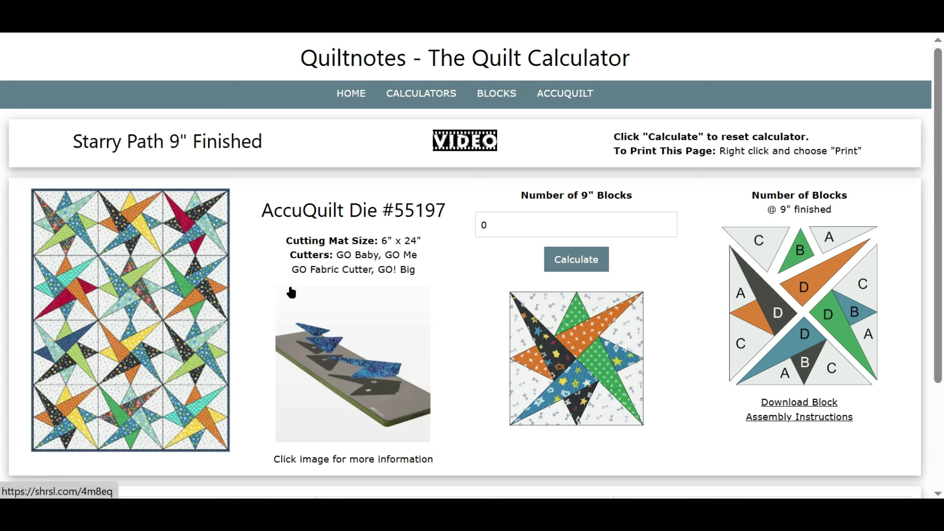
# Set Number of 9" Blocks to 25, calculate, and review the Starry Path cutting instructions.
pyautogui.scroll(-3, 511, 222)
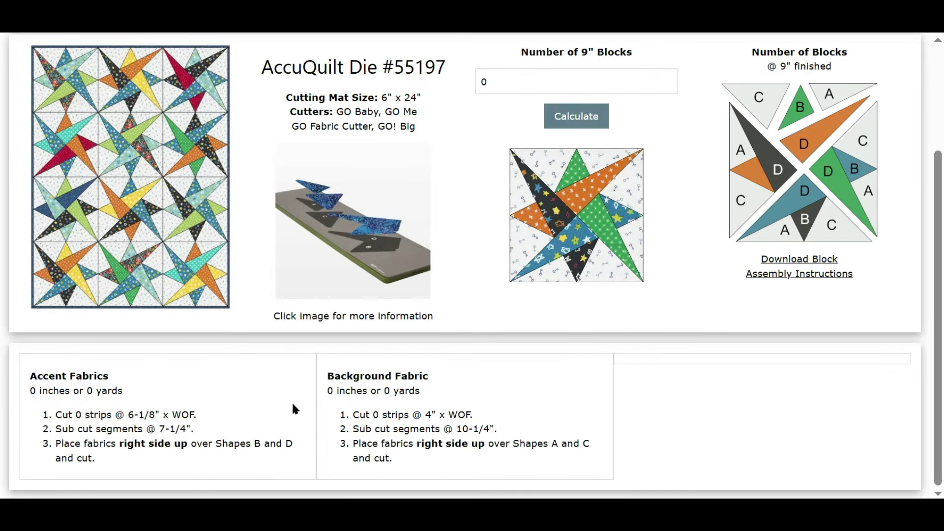
pyautogui.click(498, 84)
pyautogui.hotkey('ctrl', 'a')
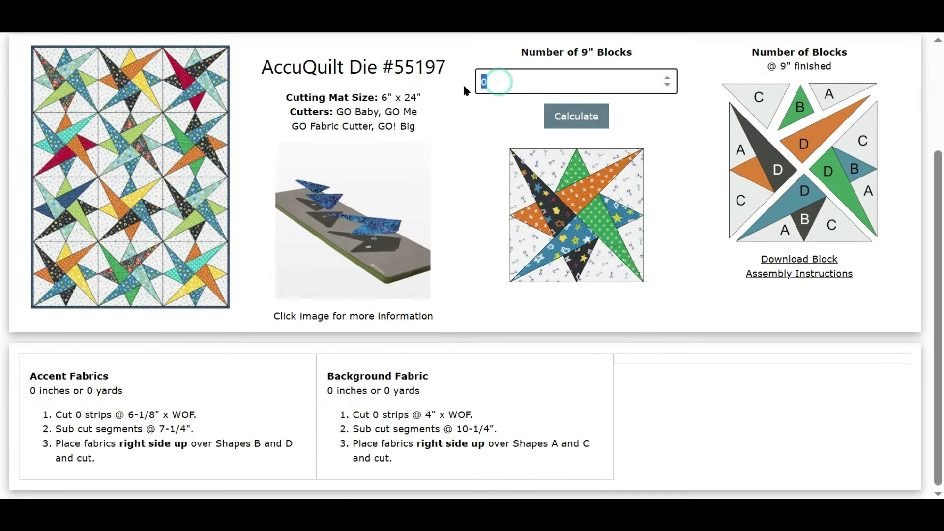
pyautogui.write('25')
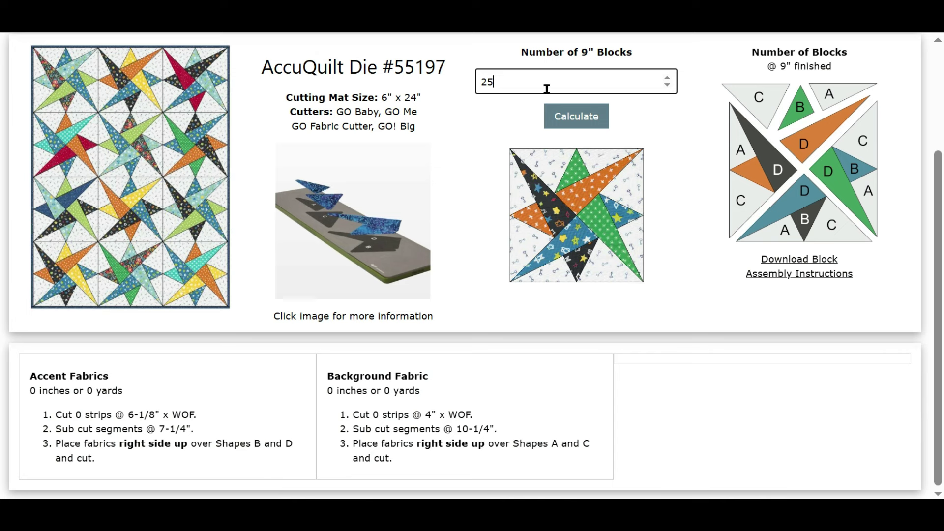
pyautogui.click(575, 116)
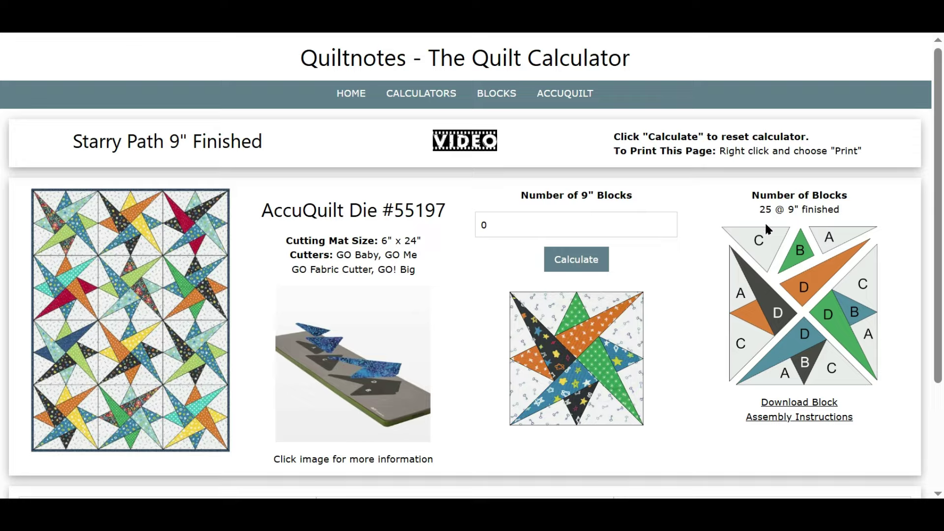
pyautogui.scroll(-3, 765, 225)
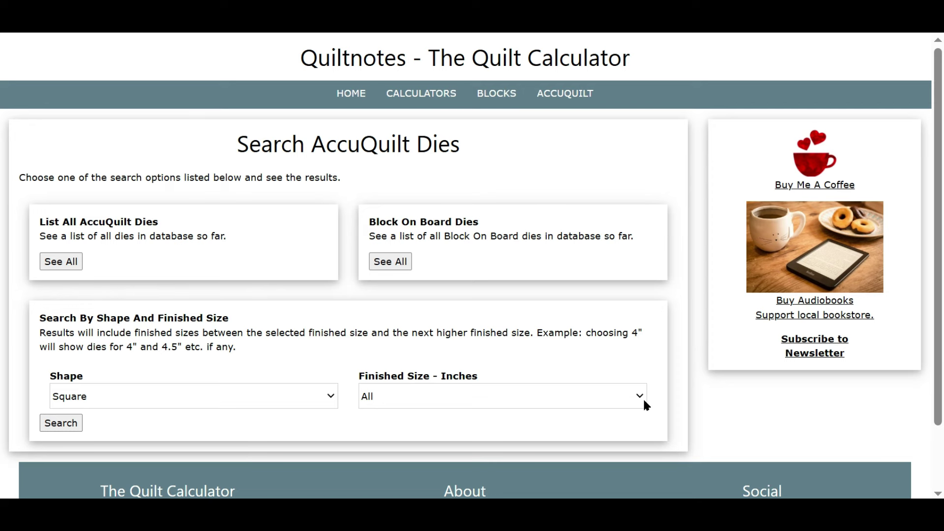
pyautogui.click(68, 424)
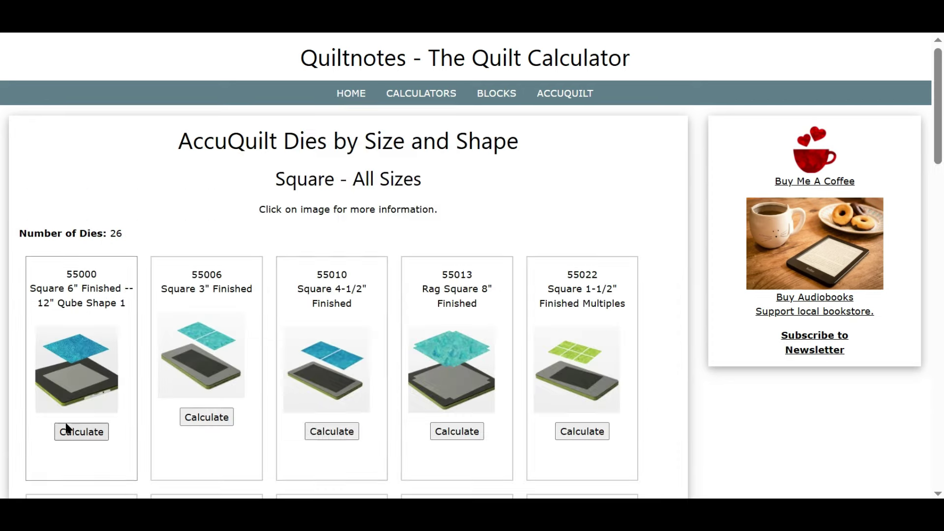
pyautogui.scroll(-2, 137, 201)
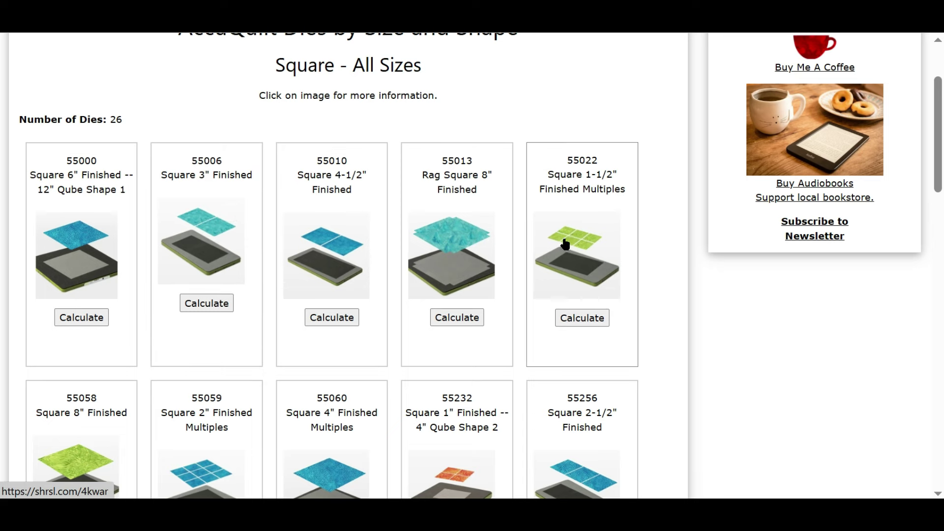
pyautogui.scroll(-5, 538, 248)
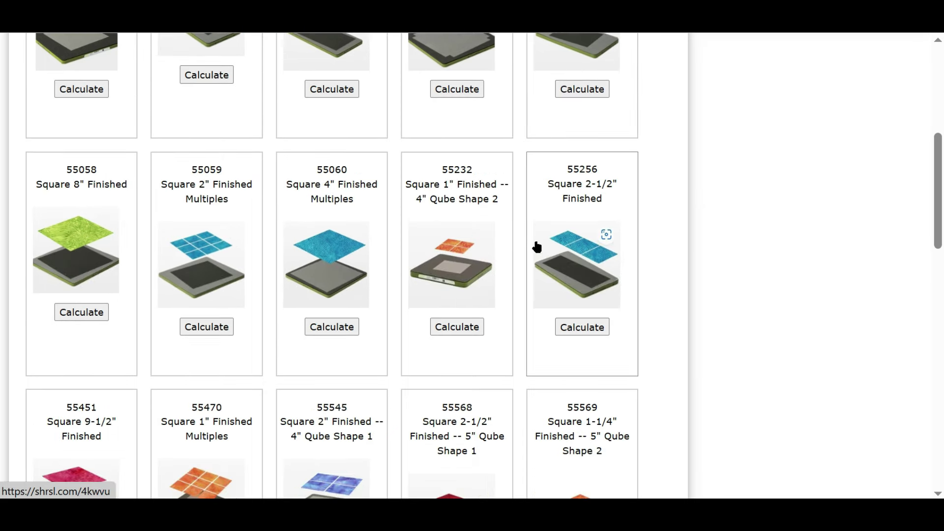
pyautogui.scroll(-12, 522, 252)
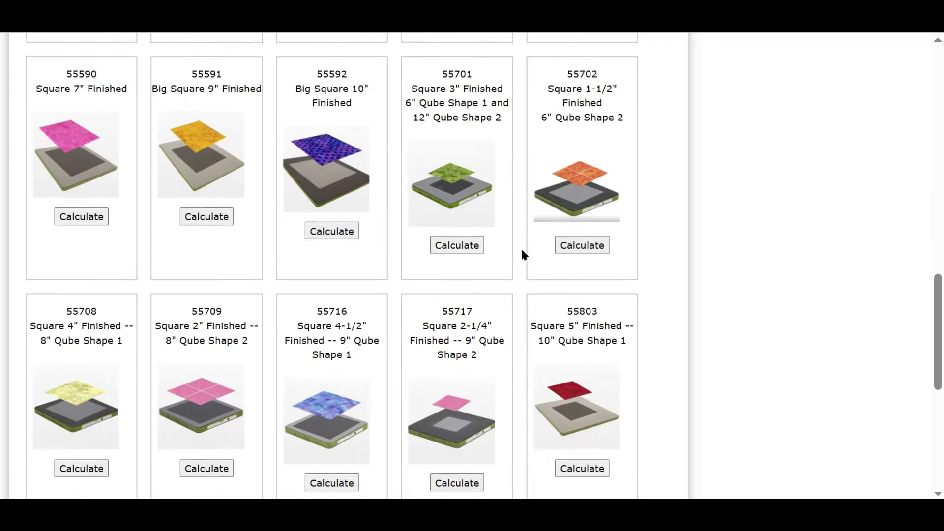
pyautogui.scroll(-5, 521, 250)
pyautogui.scroll(16, 518, 251)
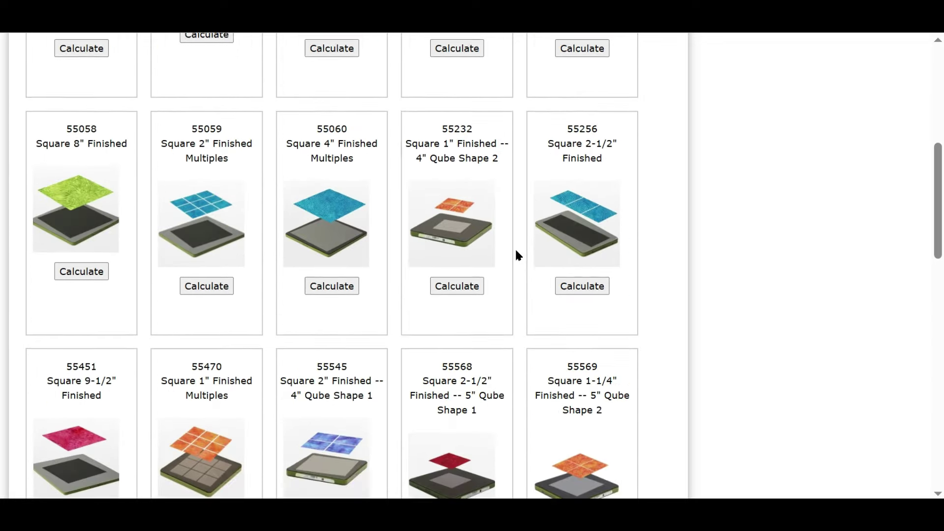
pyautogui.scroll(8, 512, 254)
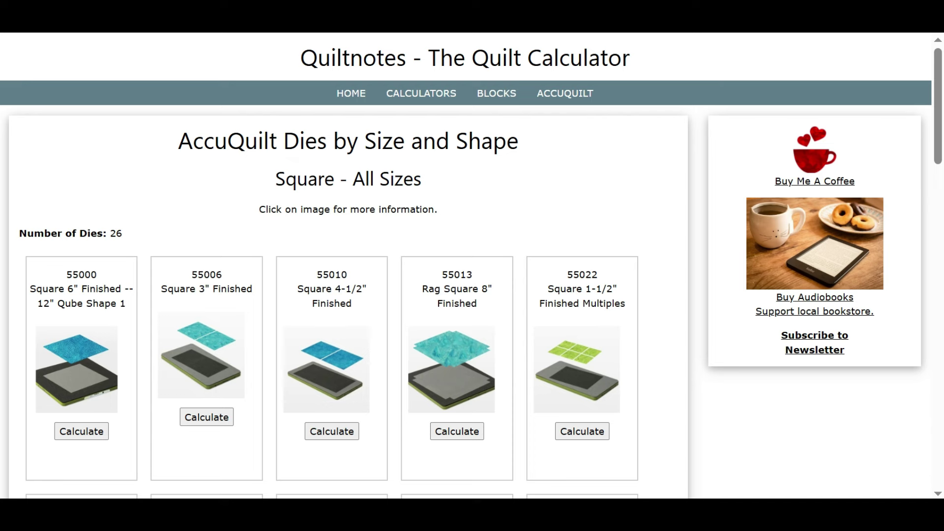
pyautogui.hotkey('alt', 'Left')
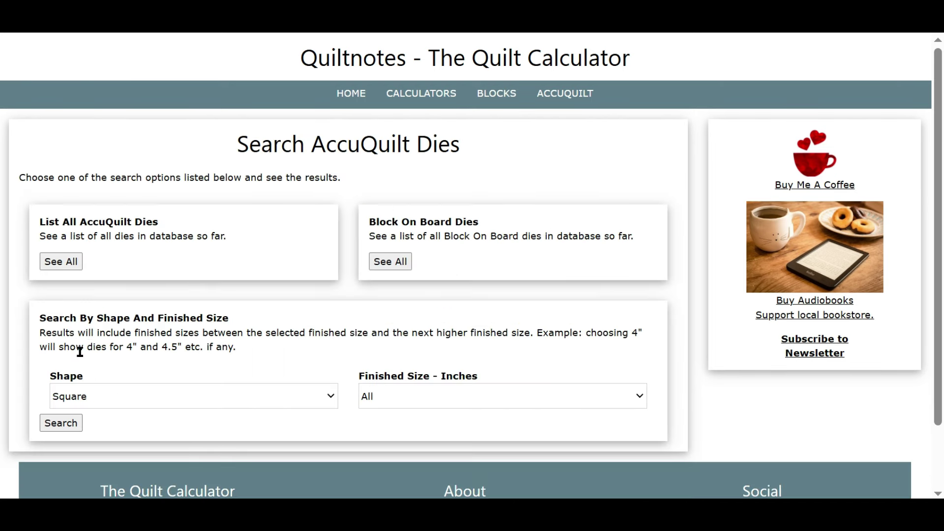
# Search square dies with a 2" finished size and scroll through the 7 results.
pyautogui.click(629, 397)
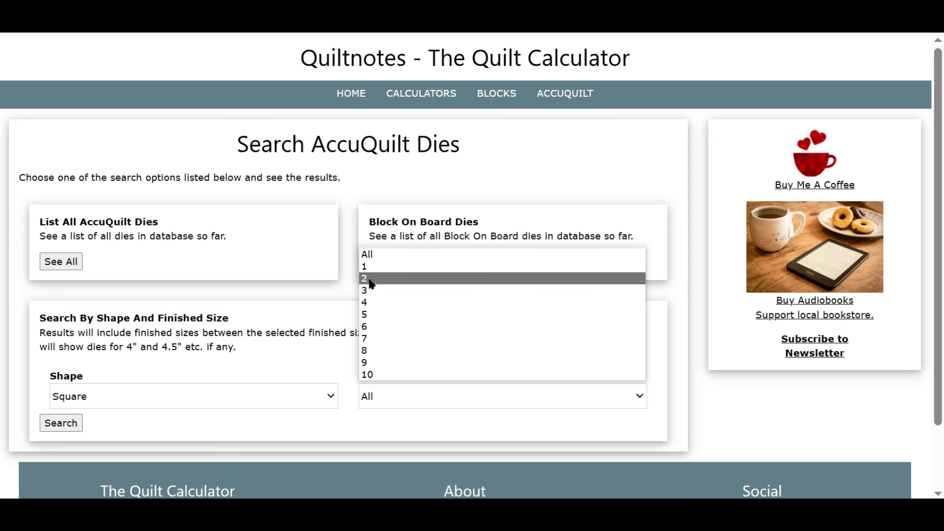
pyautogui.click(372, 278)
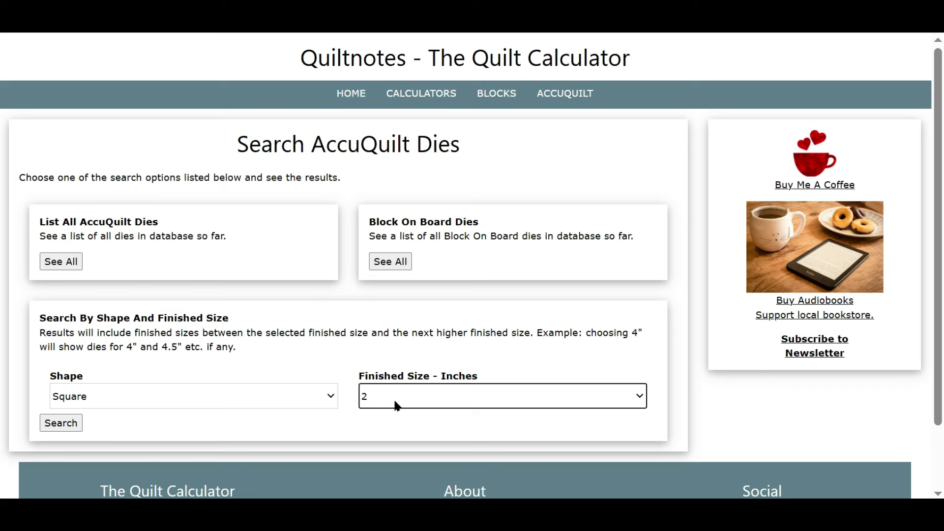
pyautogui.click(57, 427)
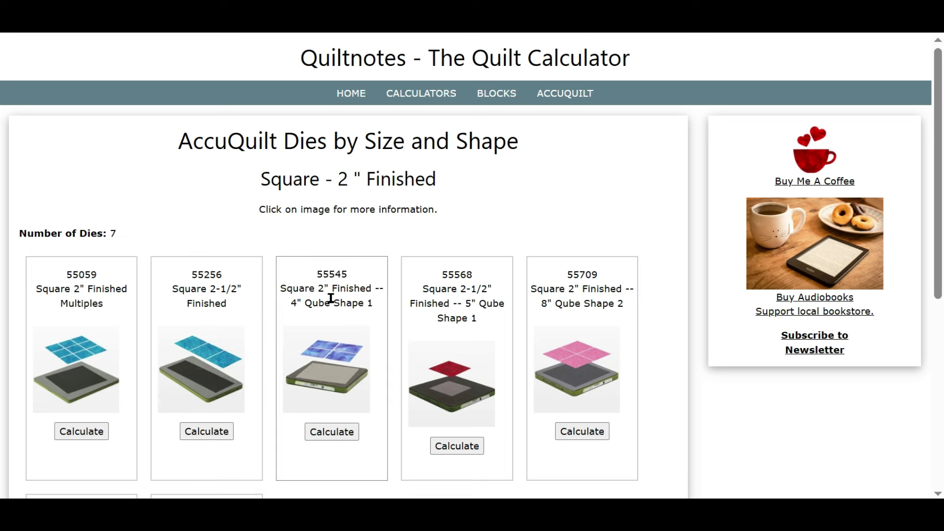
pyautogui.scroll(-5, 487, 290)
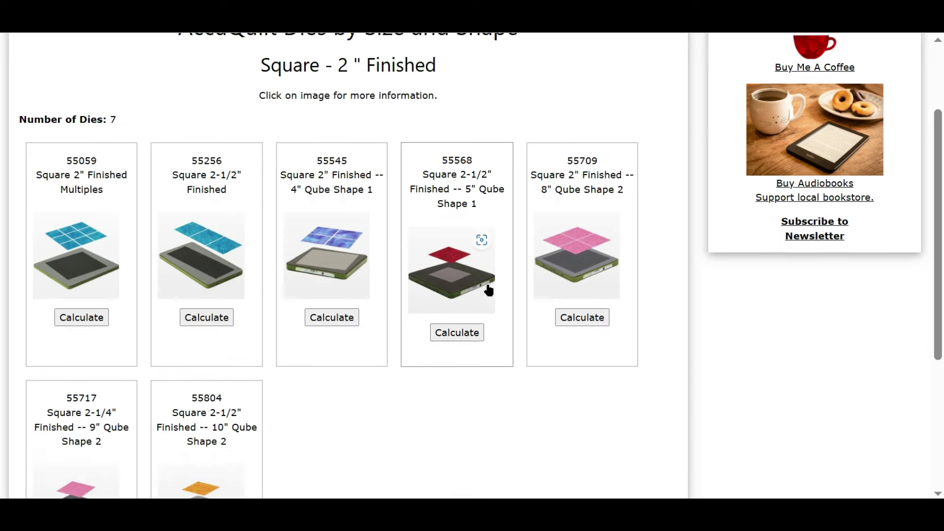